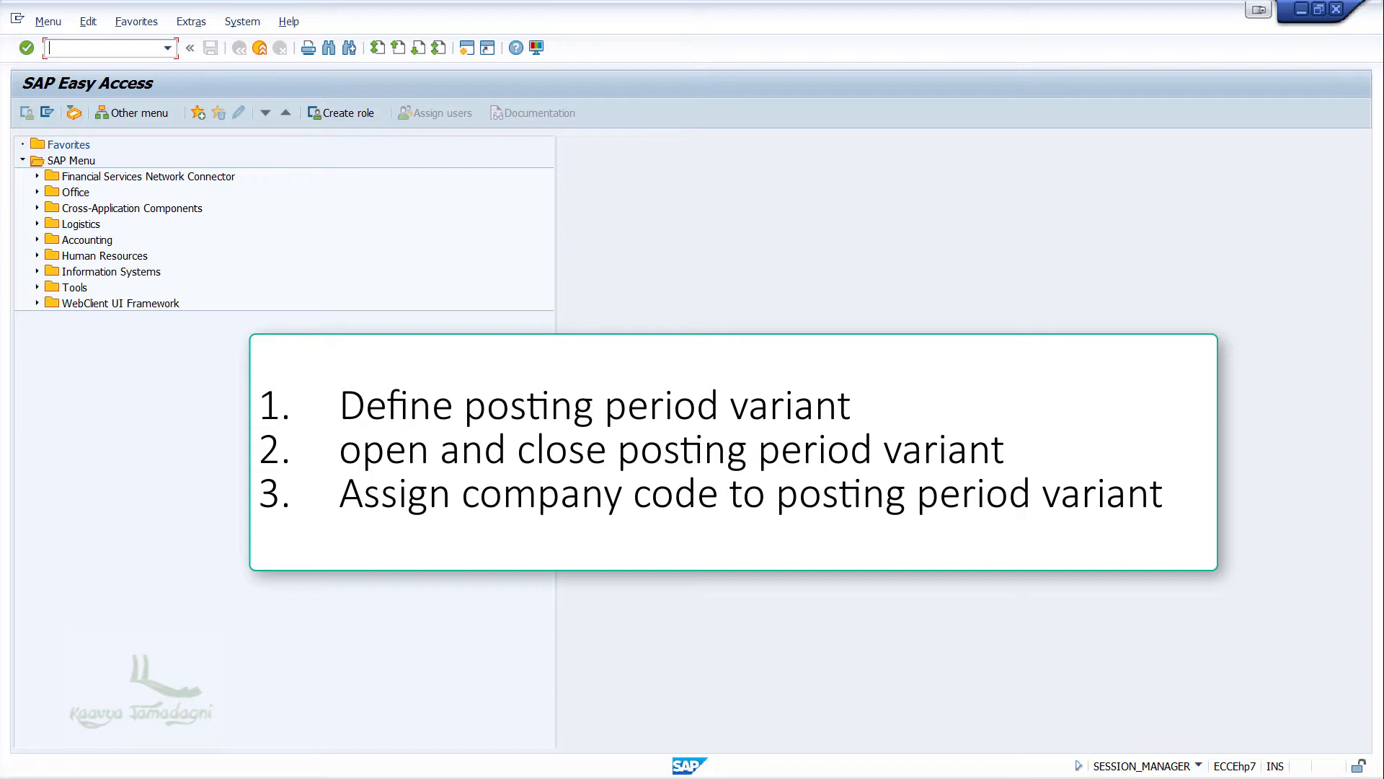
Run transaction spro and display the SAP Customizing Implementation Guide.
{"action": "type", "text": "spro"}
{"action": "key", "text": "Return"}
{"action": "left_click", "coordinate": [56, 113]}
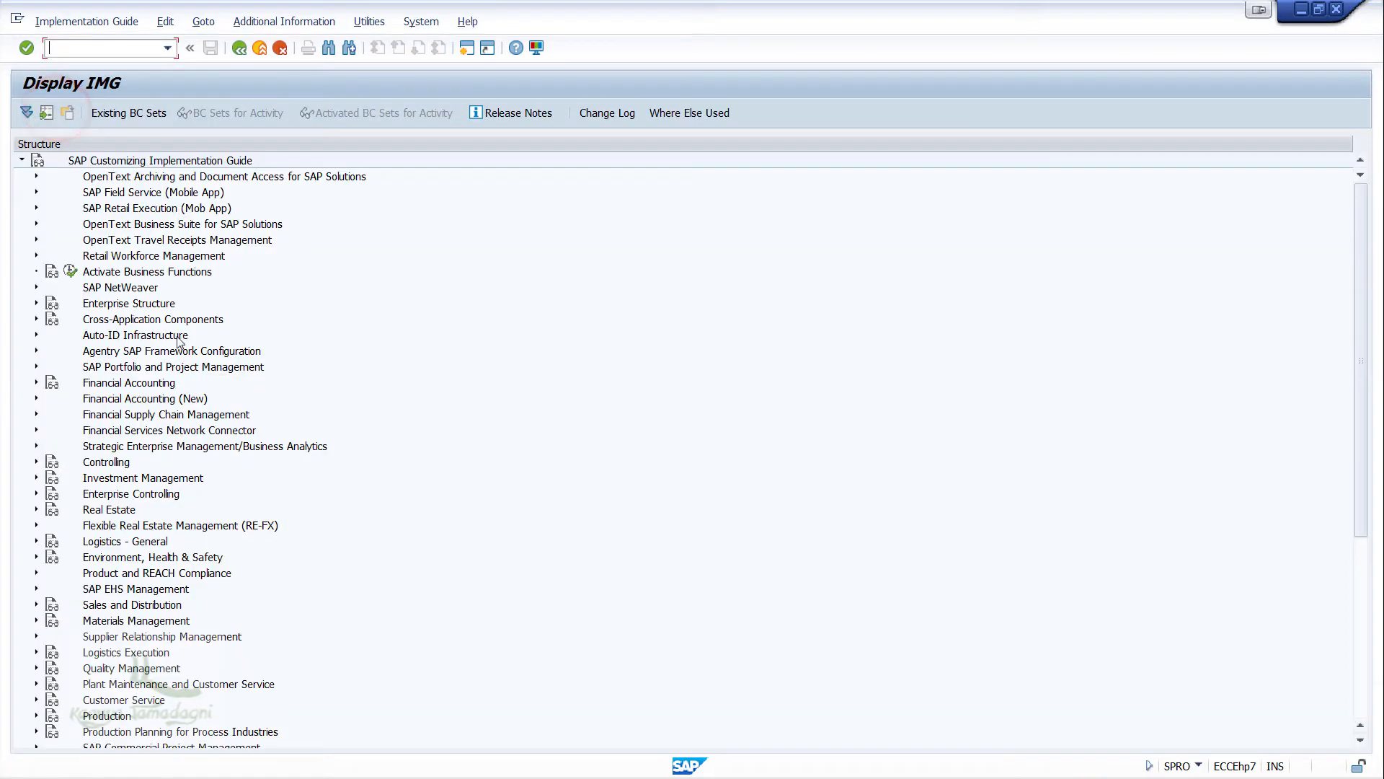
Open Define Variants for Open Posting Periods under Financial Accounting, Financial Accounting Global Settings, Document, Posting Periods.
{"action": "left_click", "coordinate": [36, 382]}
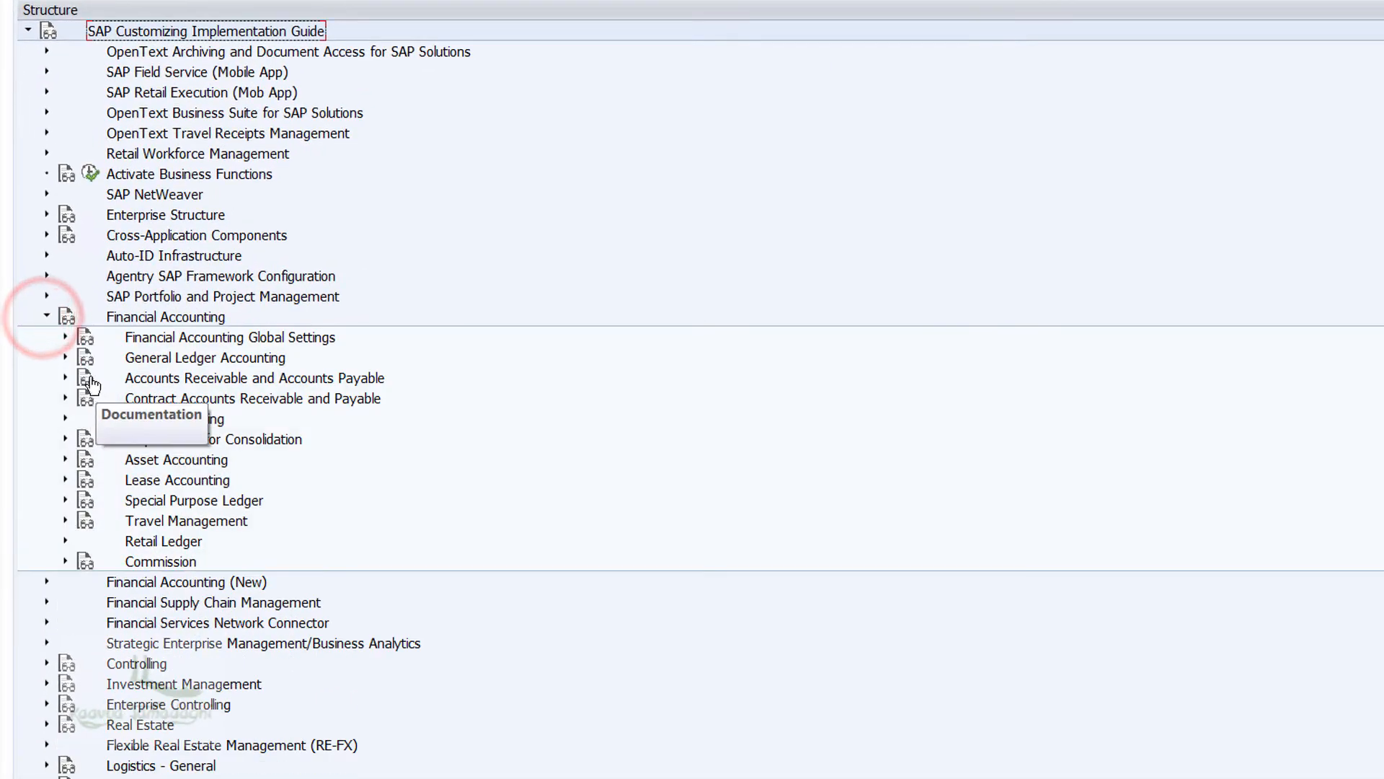
{"action": "left_click", "coordinate": [69, 343]}
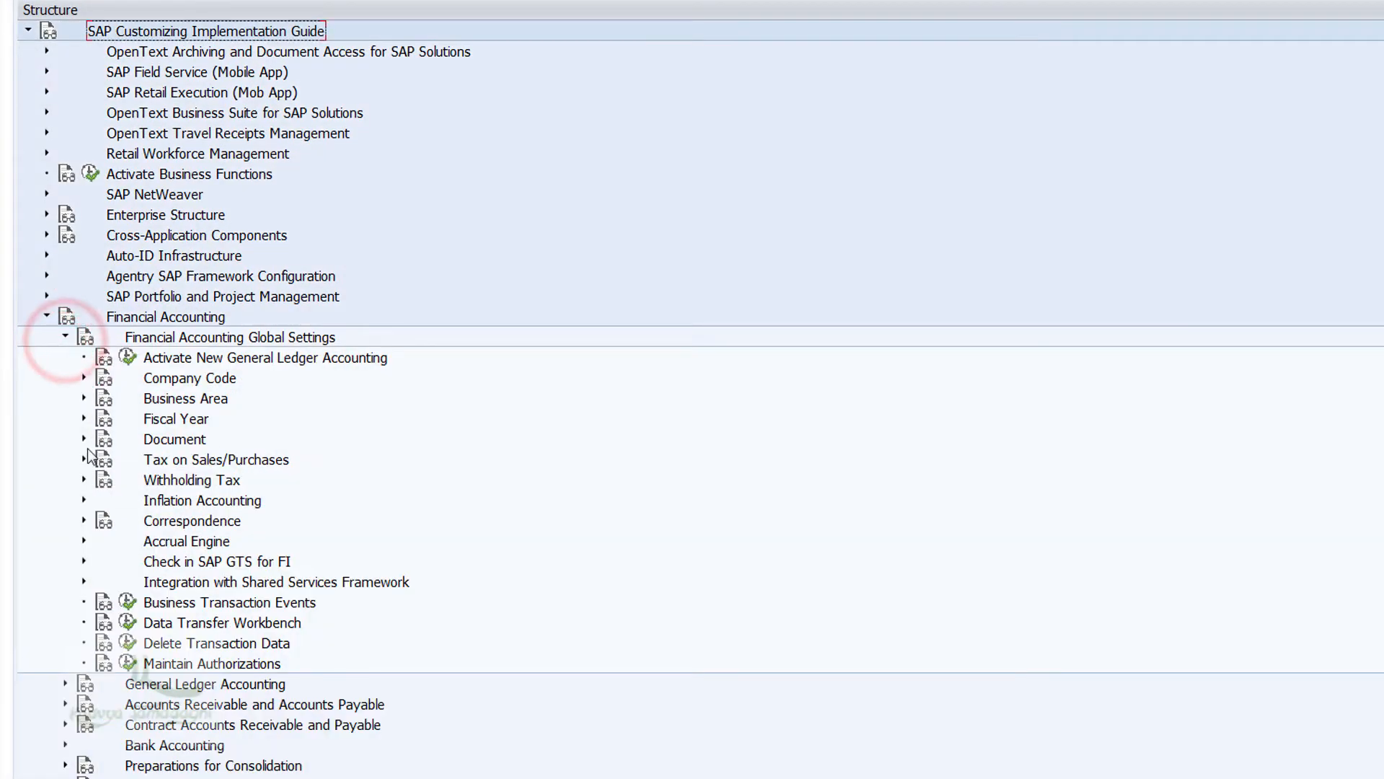
{"action": "left_click", "coordinate": [84, 439]}
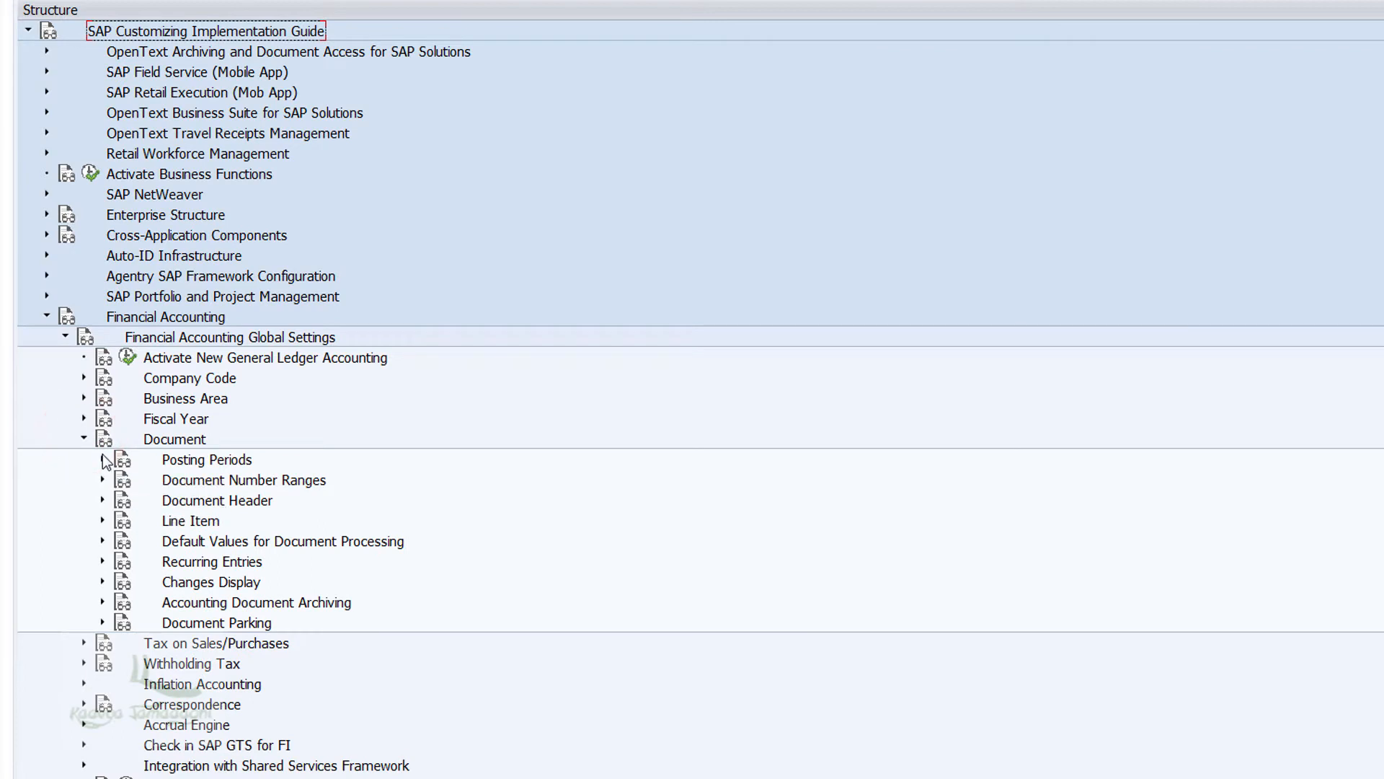
{"action": "left_click", "coordinate": [103, 459]}
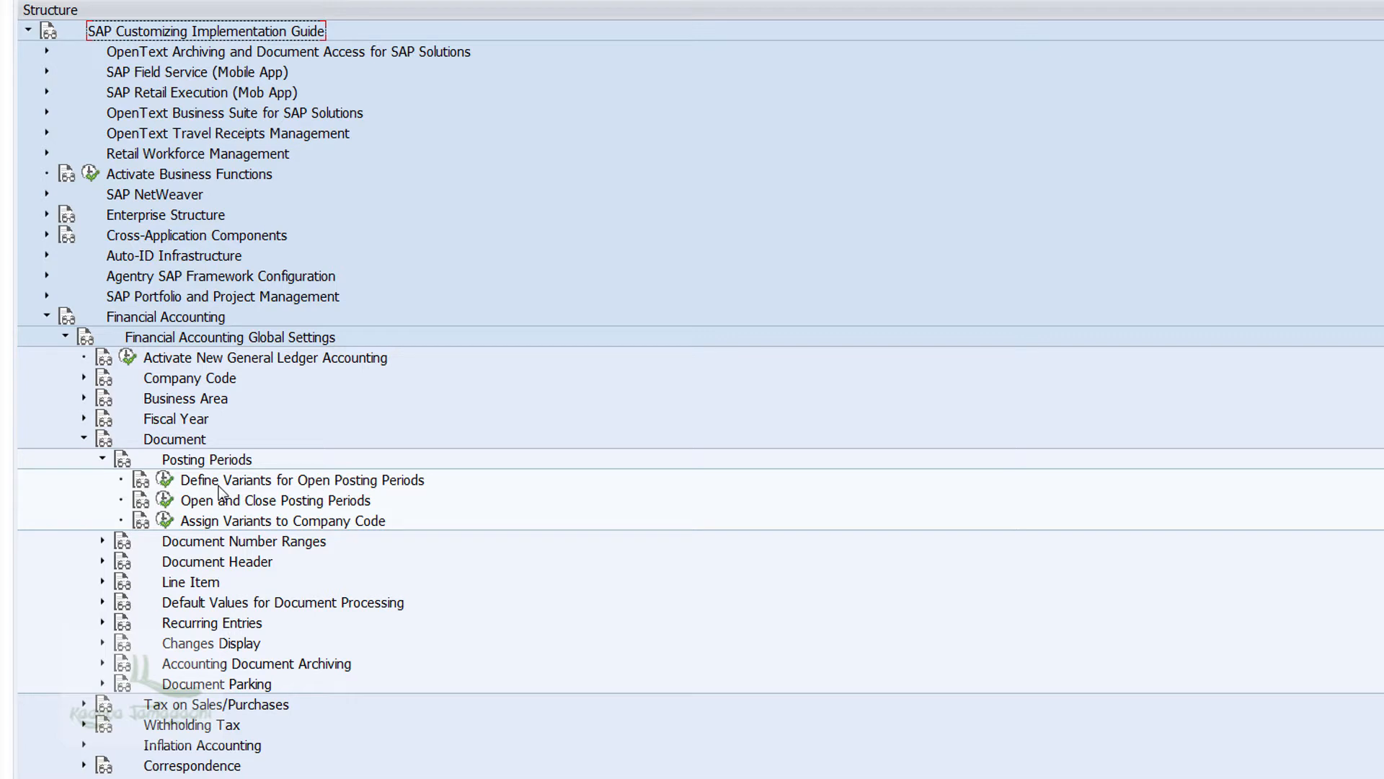
{"action": "left_click", "coordinate": [165, 479]}
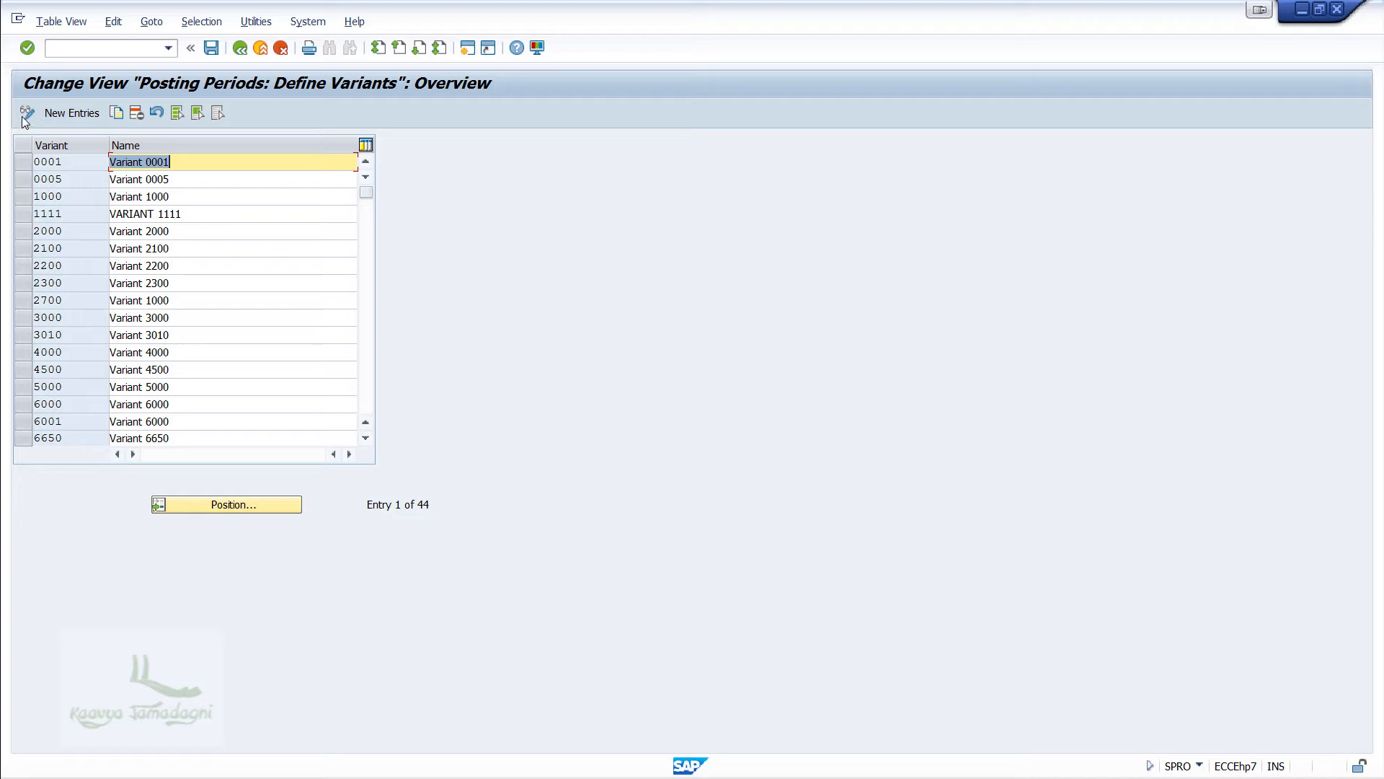
Create a new posting period variant ABCC with the name "Posting period variant - ABCC".
{"action": "left_click", "coordinate": [55, 118]}
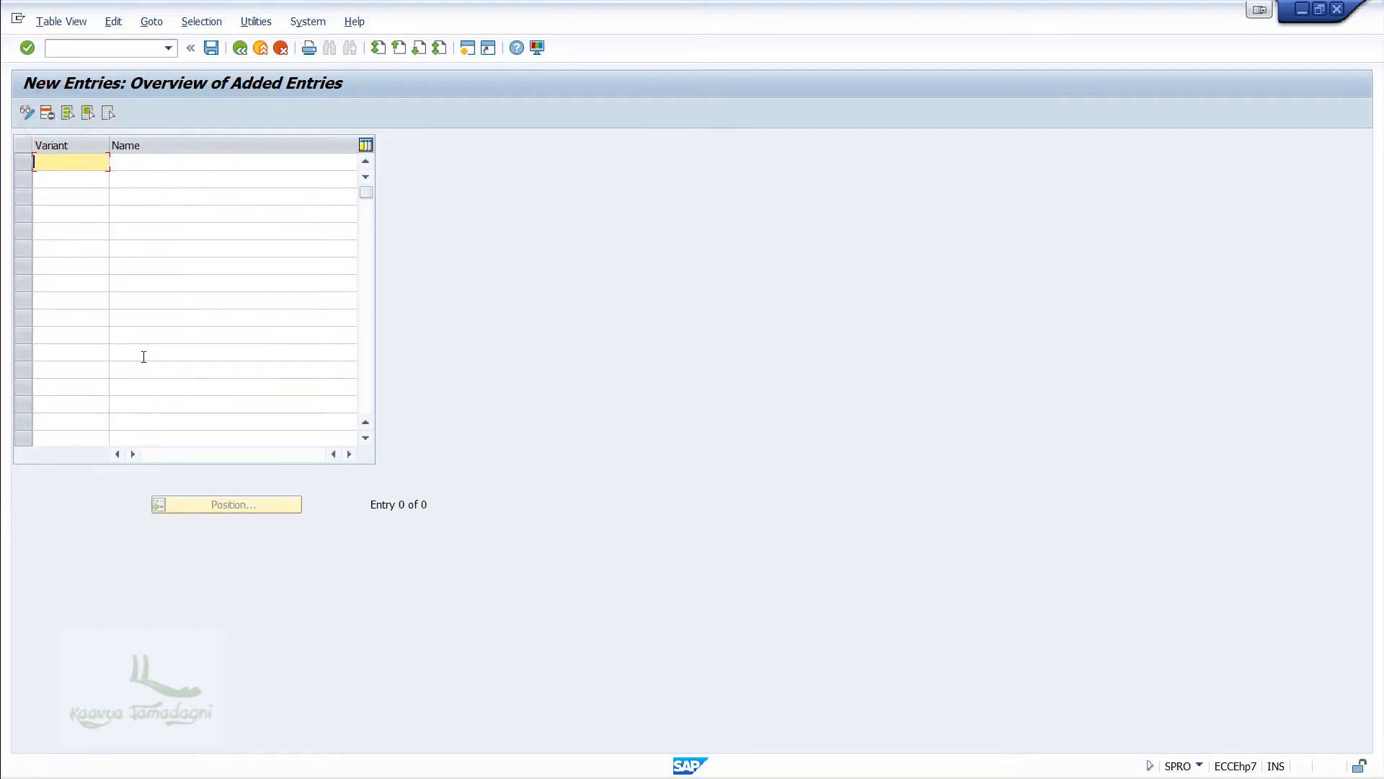
{"action": "type", "text": "ABCC"}
{"action": "key", "text": "Tab"}
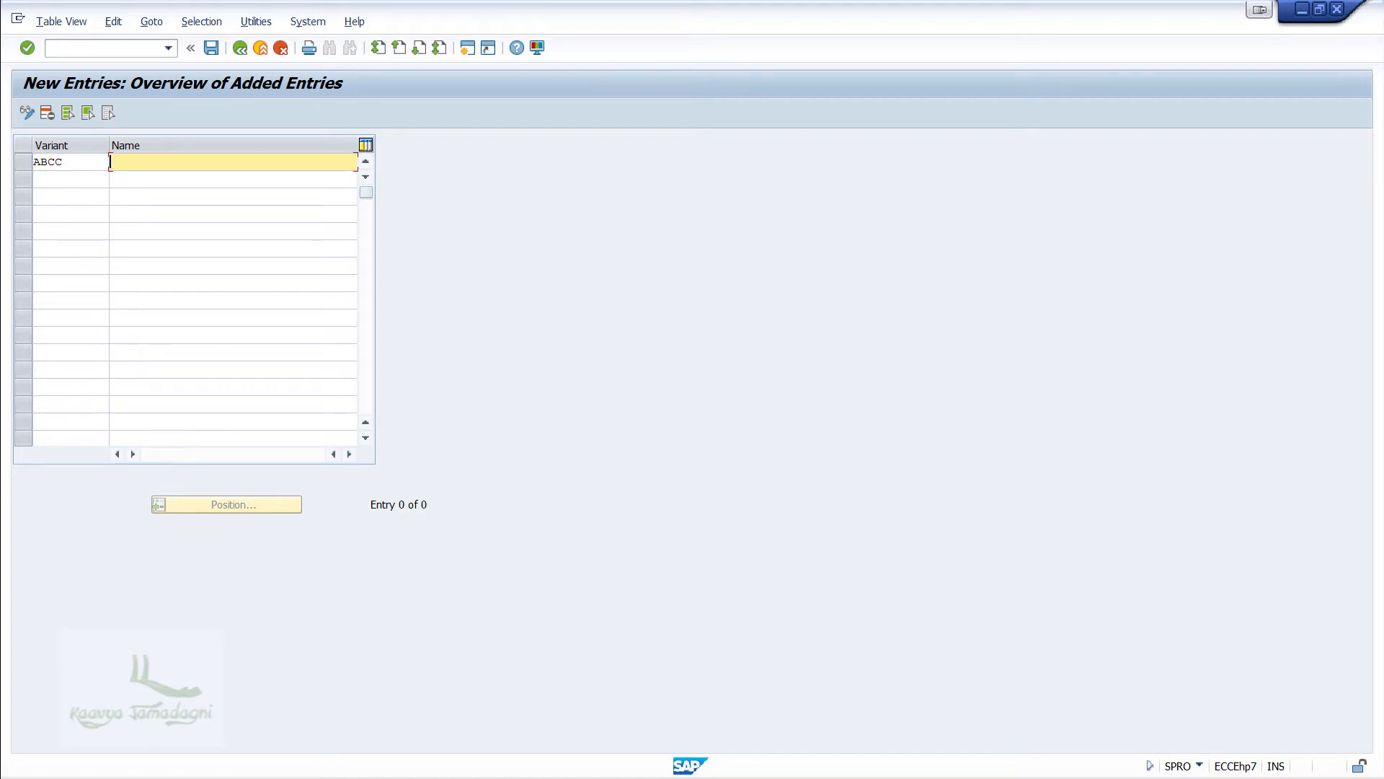
{"action": "key", "text": "alt+Tab"}
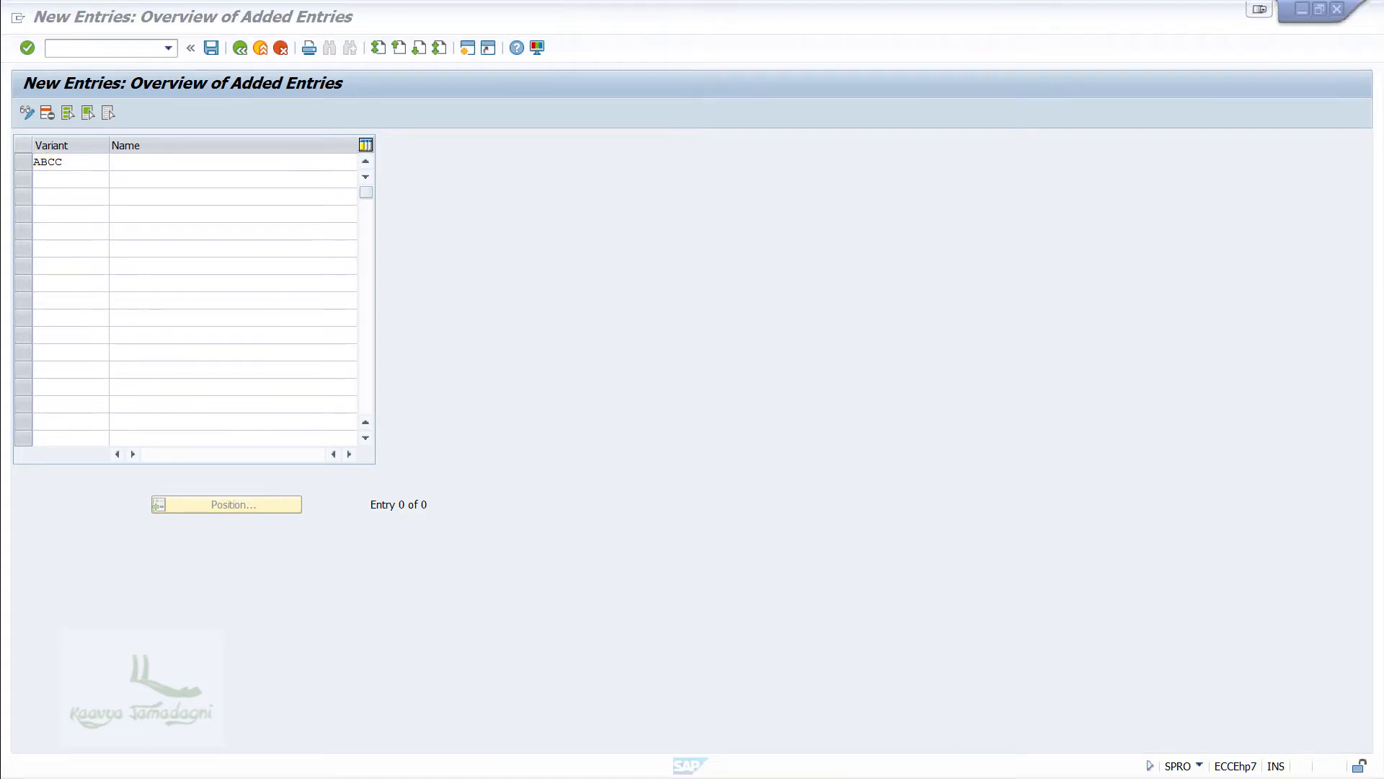
{"action": "left_click", "coordinate": [145, 160]}
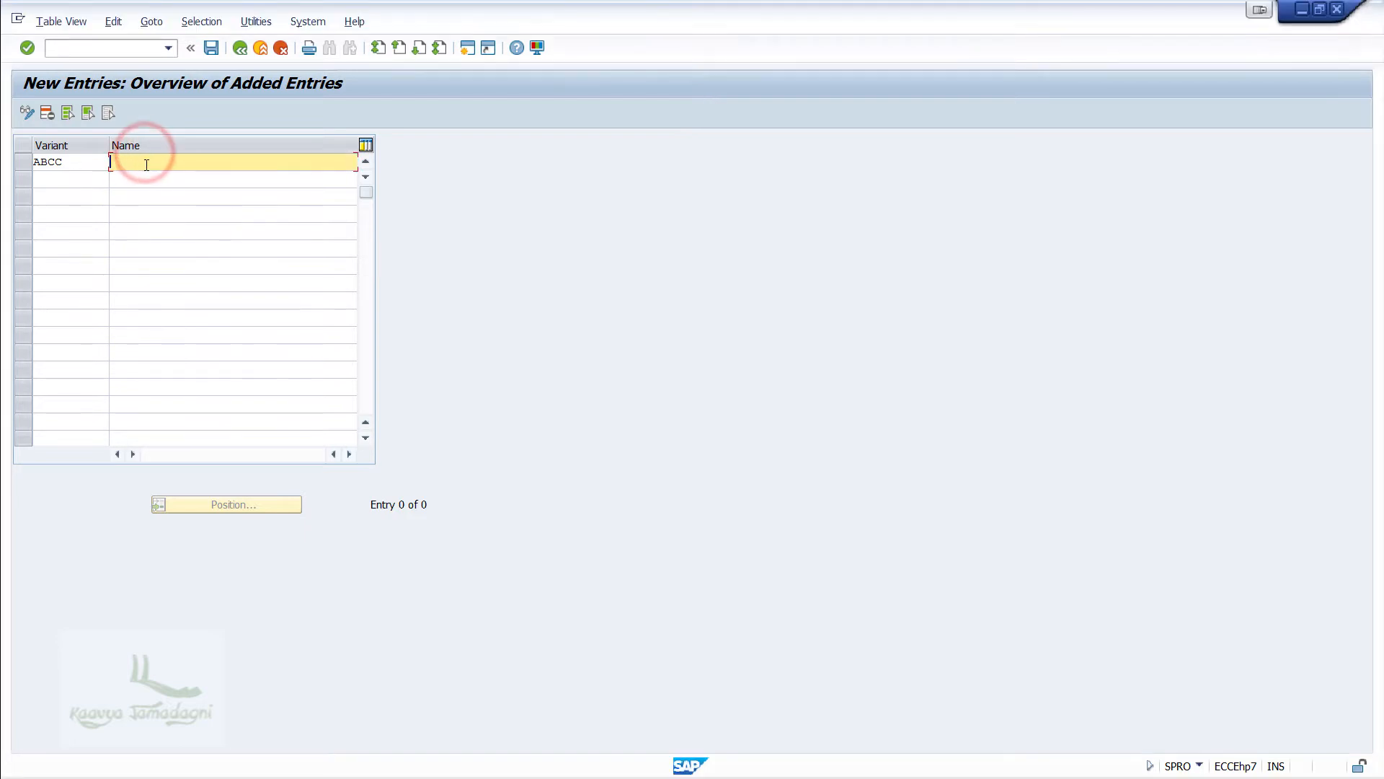
{"action": "type", "text": "Posting period variant - A"}
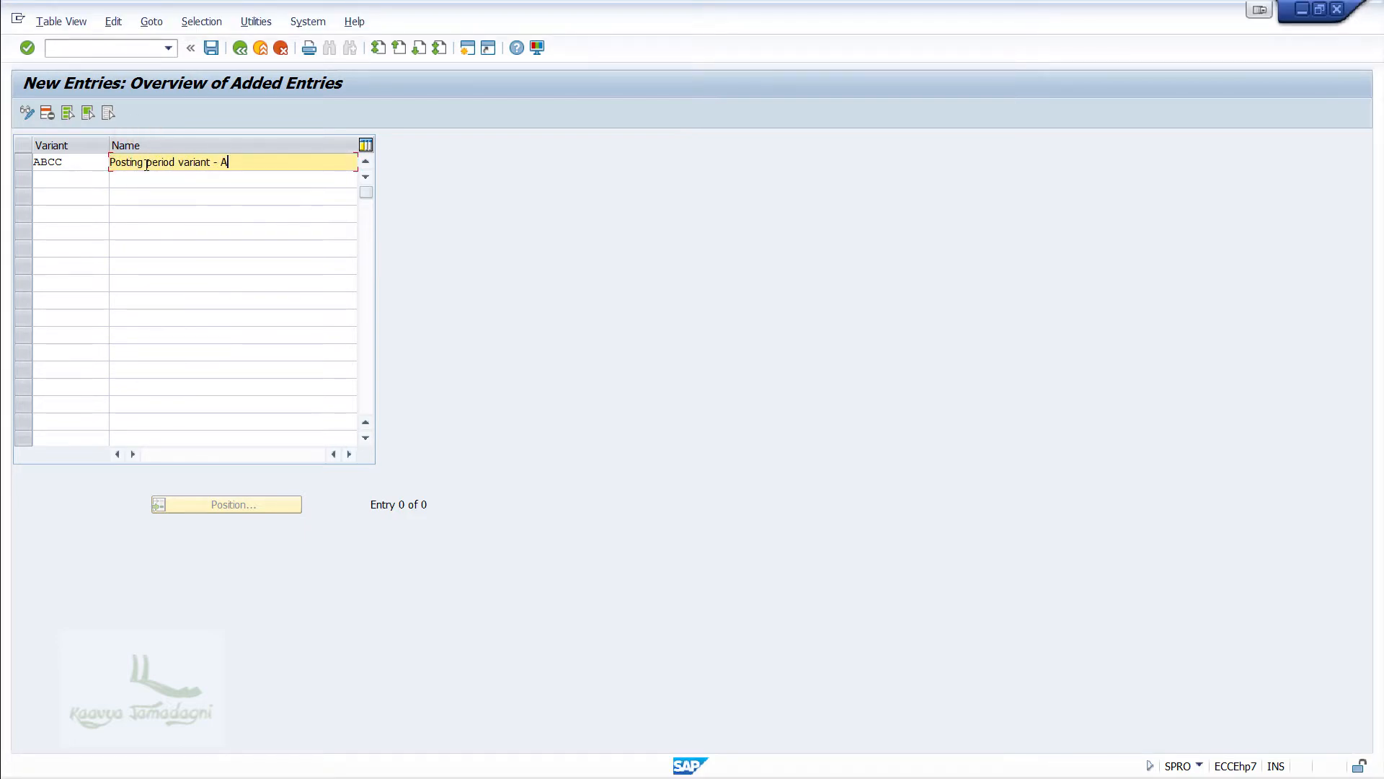
{"action": "type", "text": "BCC"}
{"action": "key", "text": "Return"}
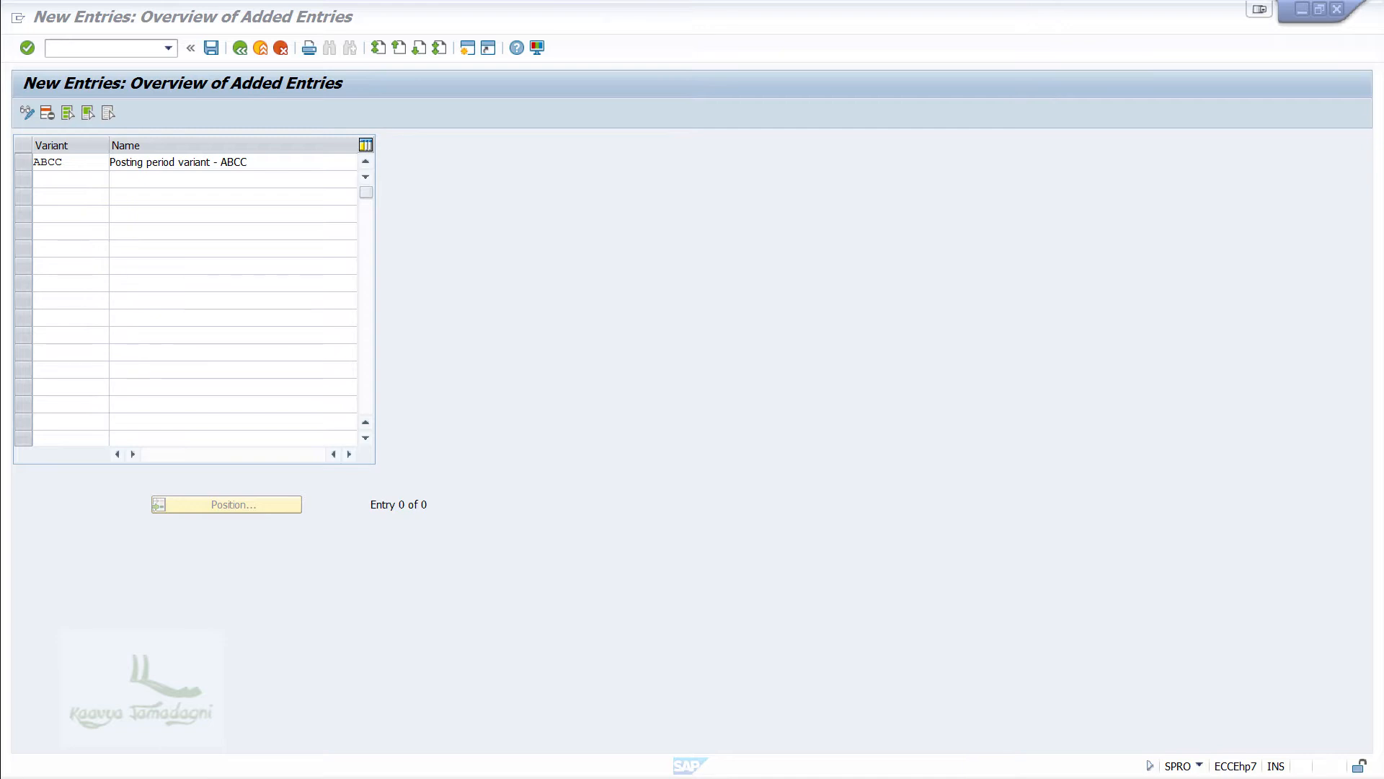
Save the new variant to the SAP FI Enterprise Structure Configuration customizing request and return to the implementation guide.
{"action": "left_click", "coordinate": [206, 51]}
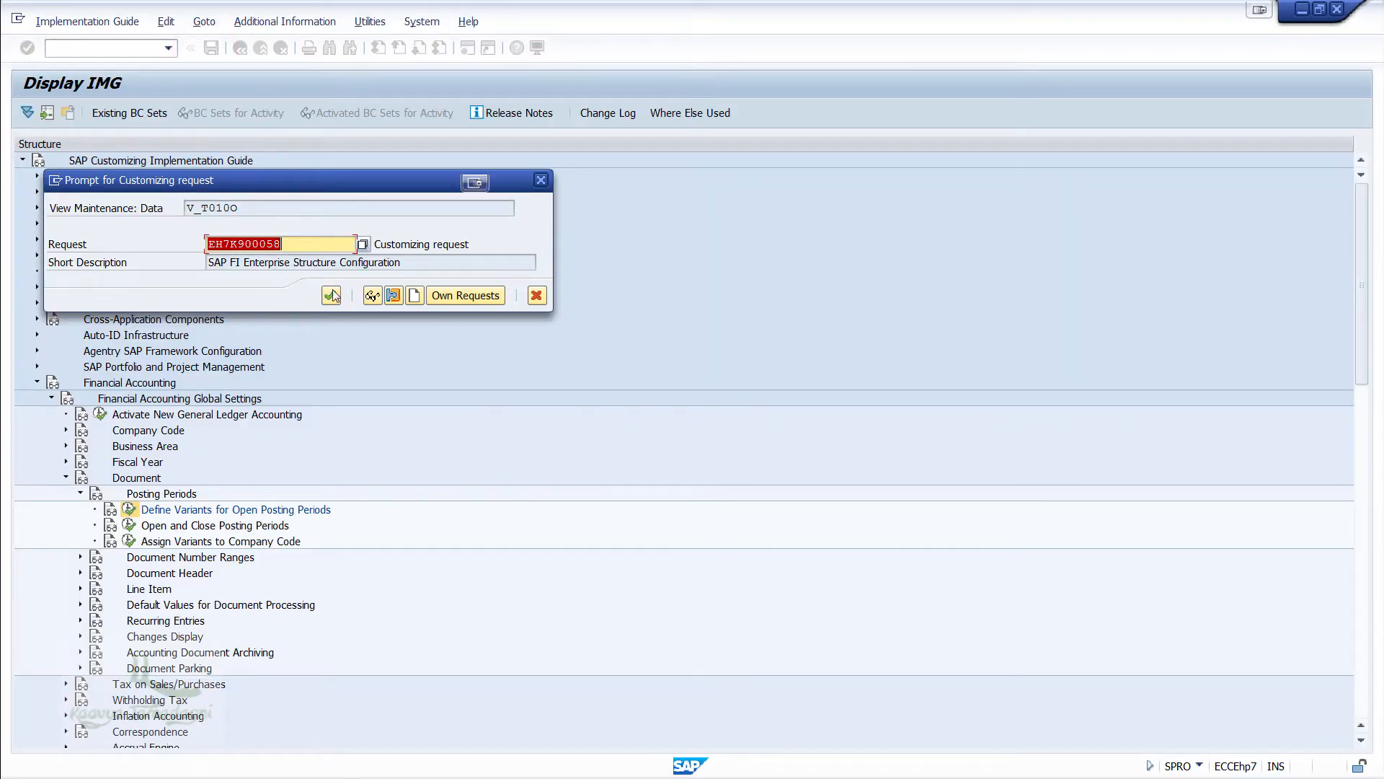
{"action": "left_click", "coordinate": [332, 296]}
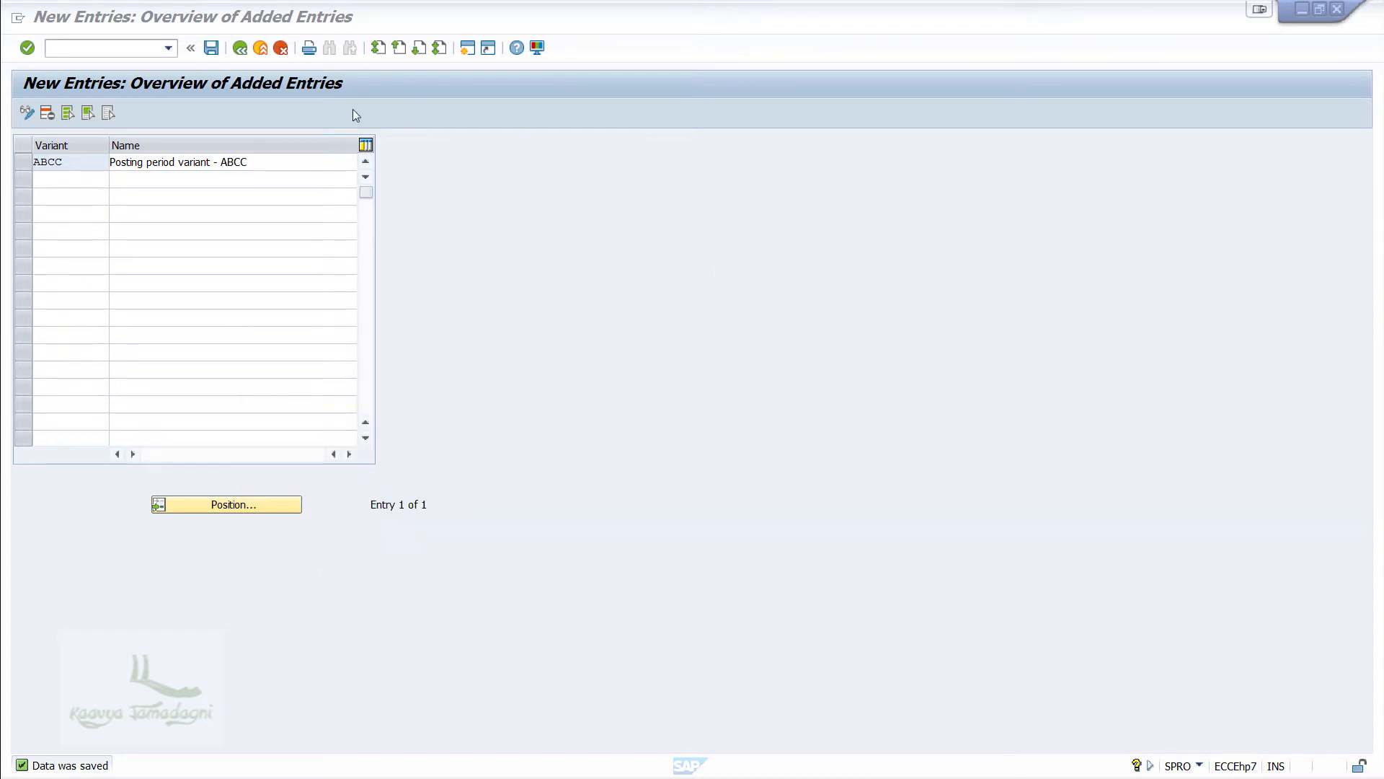
{"action": "left_click", "coordinate": [241, 48]}
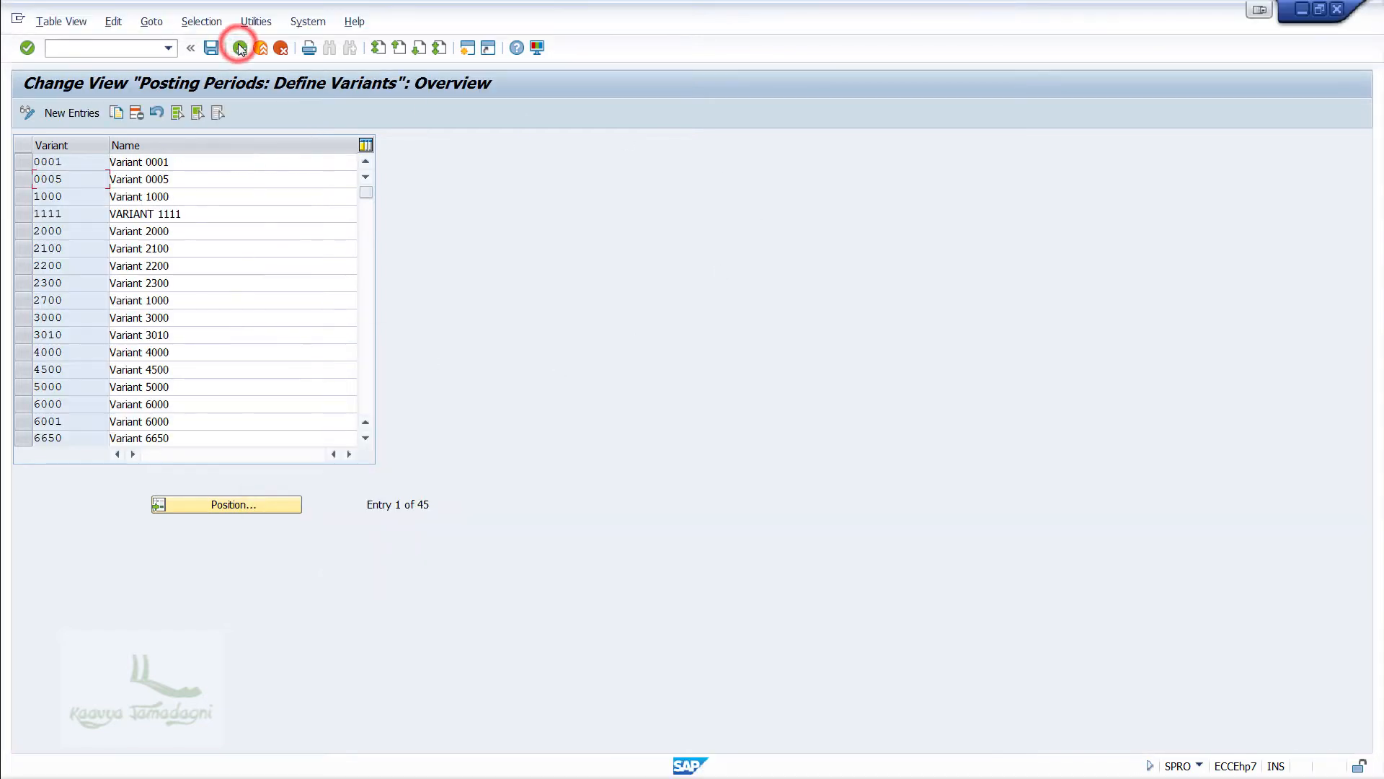
{"action": "left_click", "coordinate": [240, 48]}
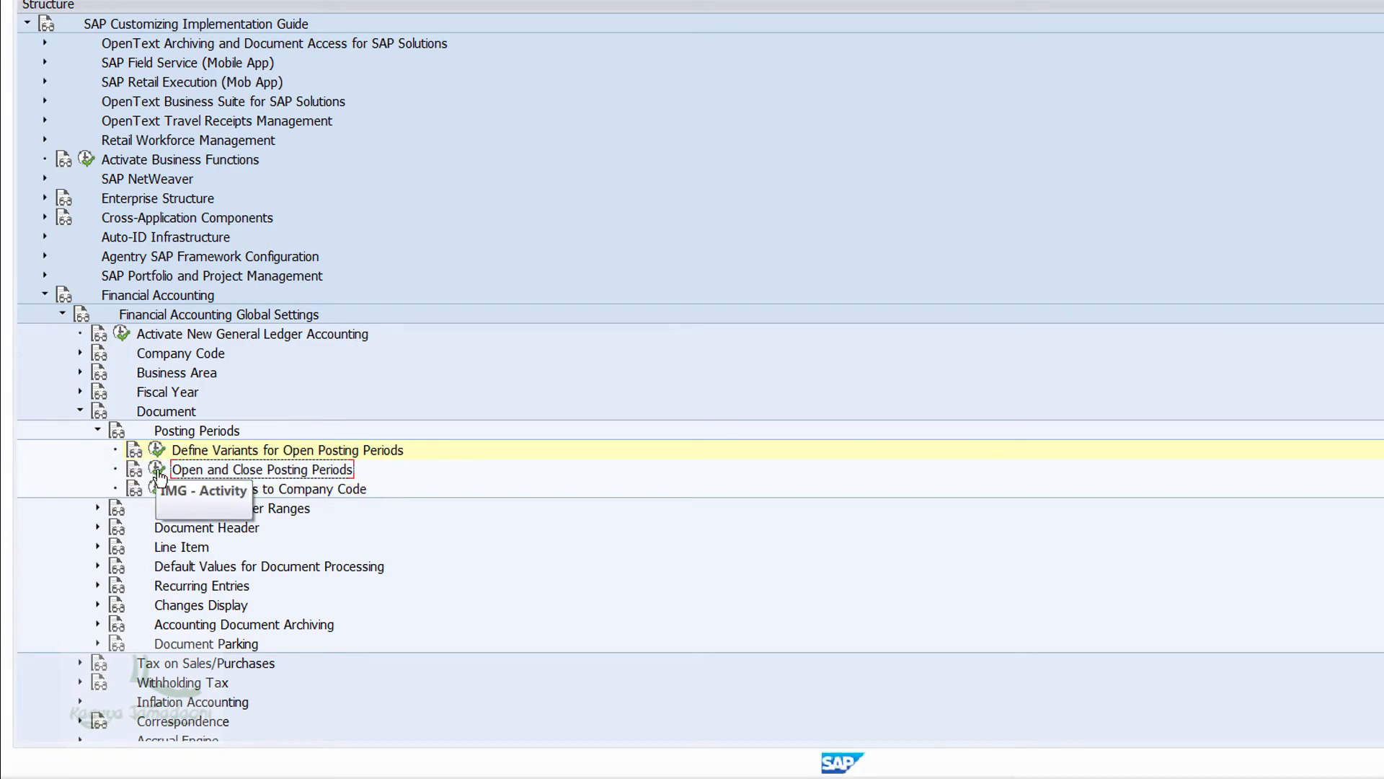
Open the Open and Close Posting Periods activity and start a new entry for variant ABCC.
{"action": "left_click", "coordinate": [157, 469]}
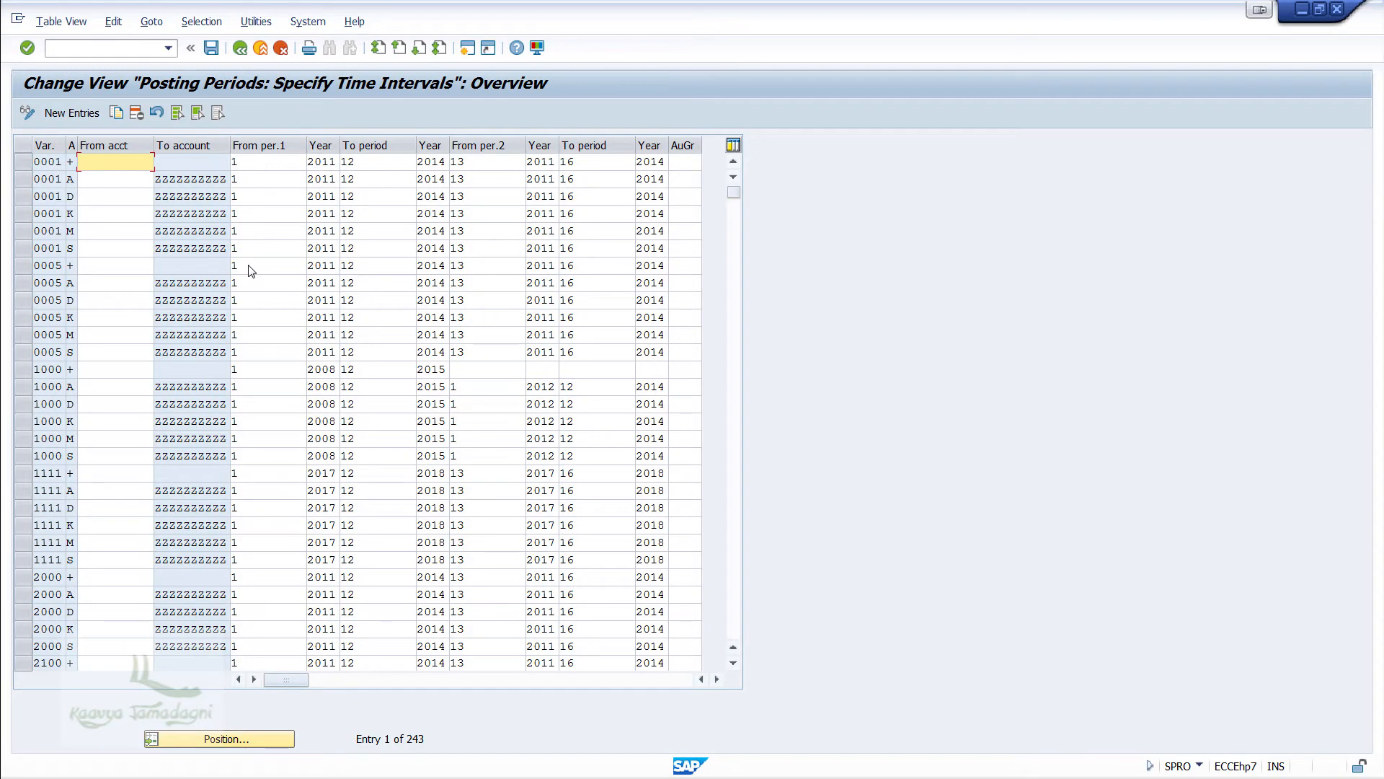
{"action": "left_click", "coordinate": [84, 112]}
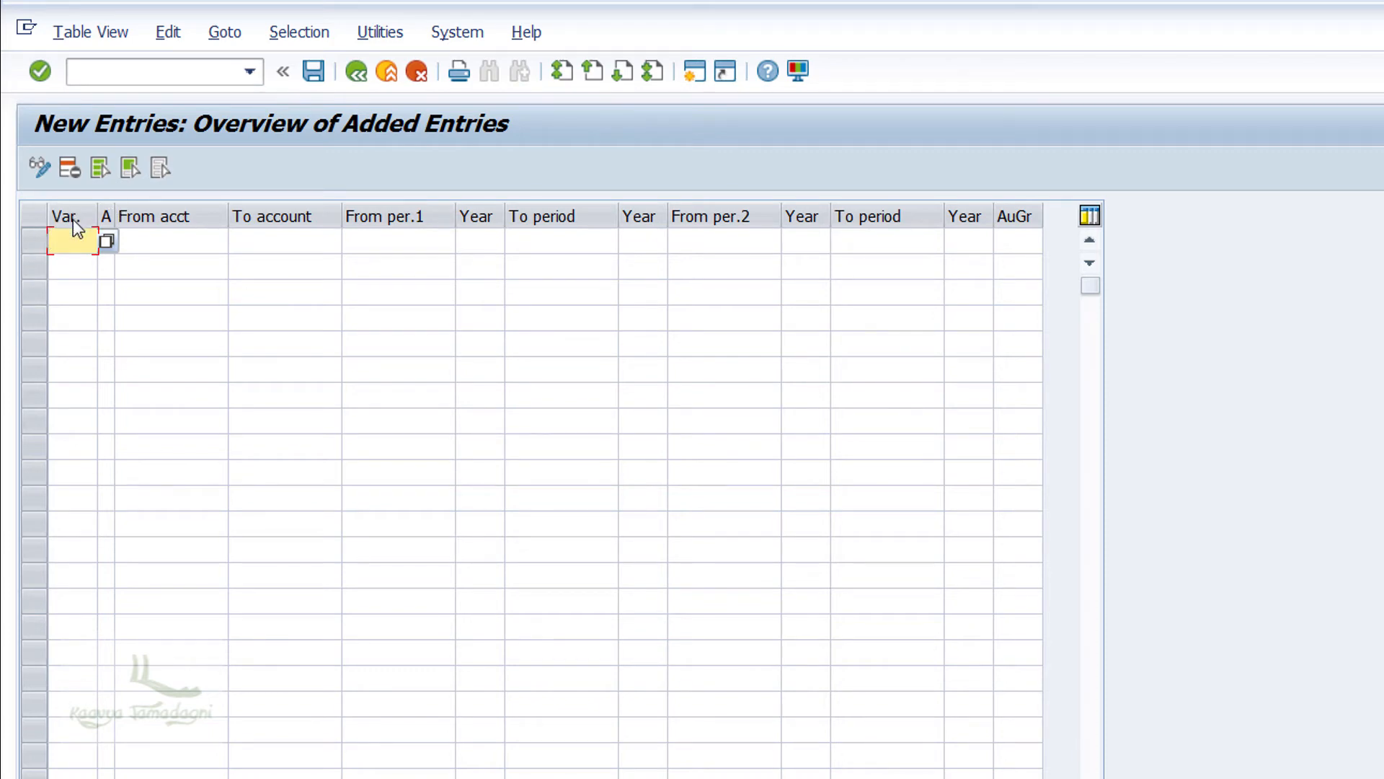
{"action": "type", "text": "ABCC"}
{"action": "key", "text": "Return"}
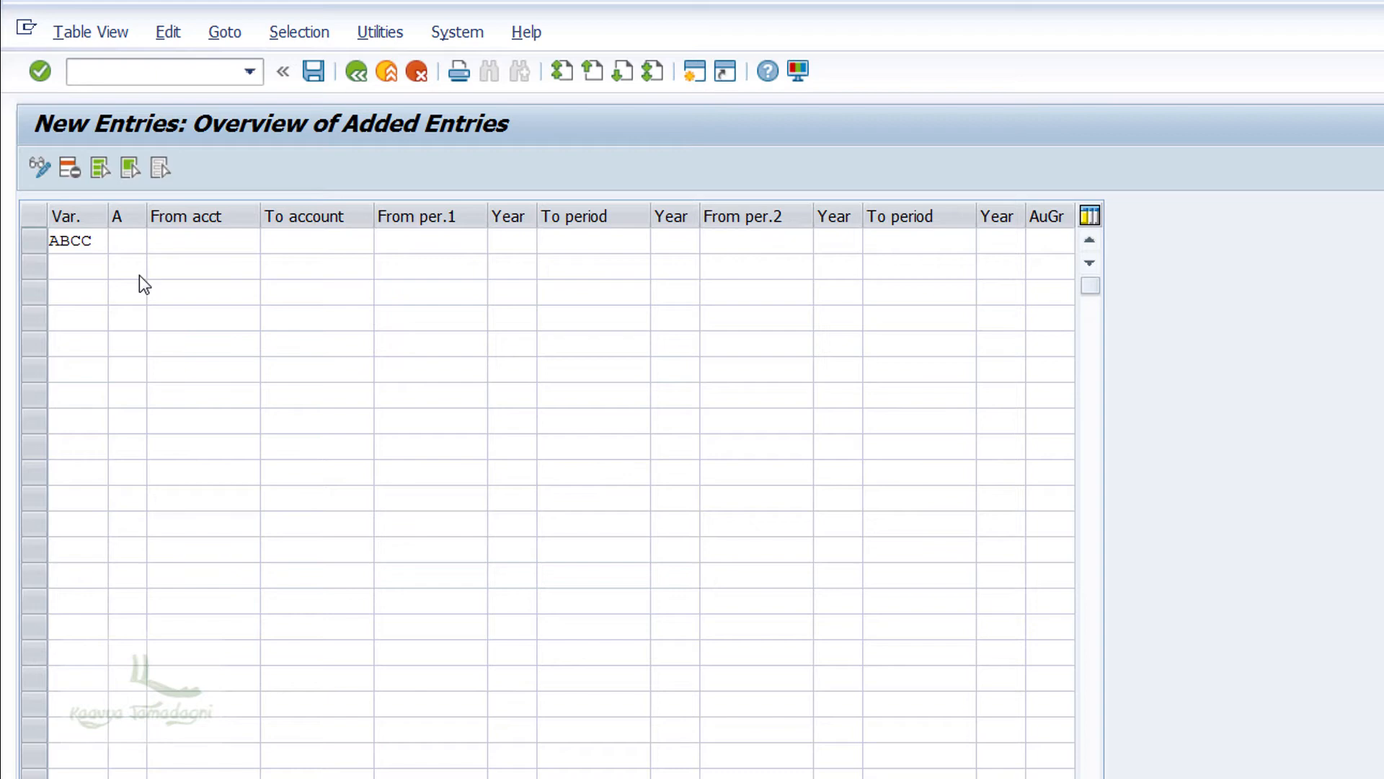
Check the help for the account type field and set it to +, valid for all account types.
{"action": "key", "text": "F1"}
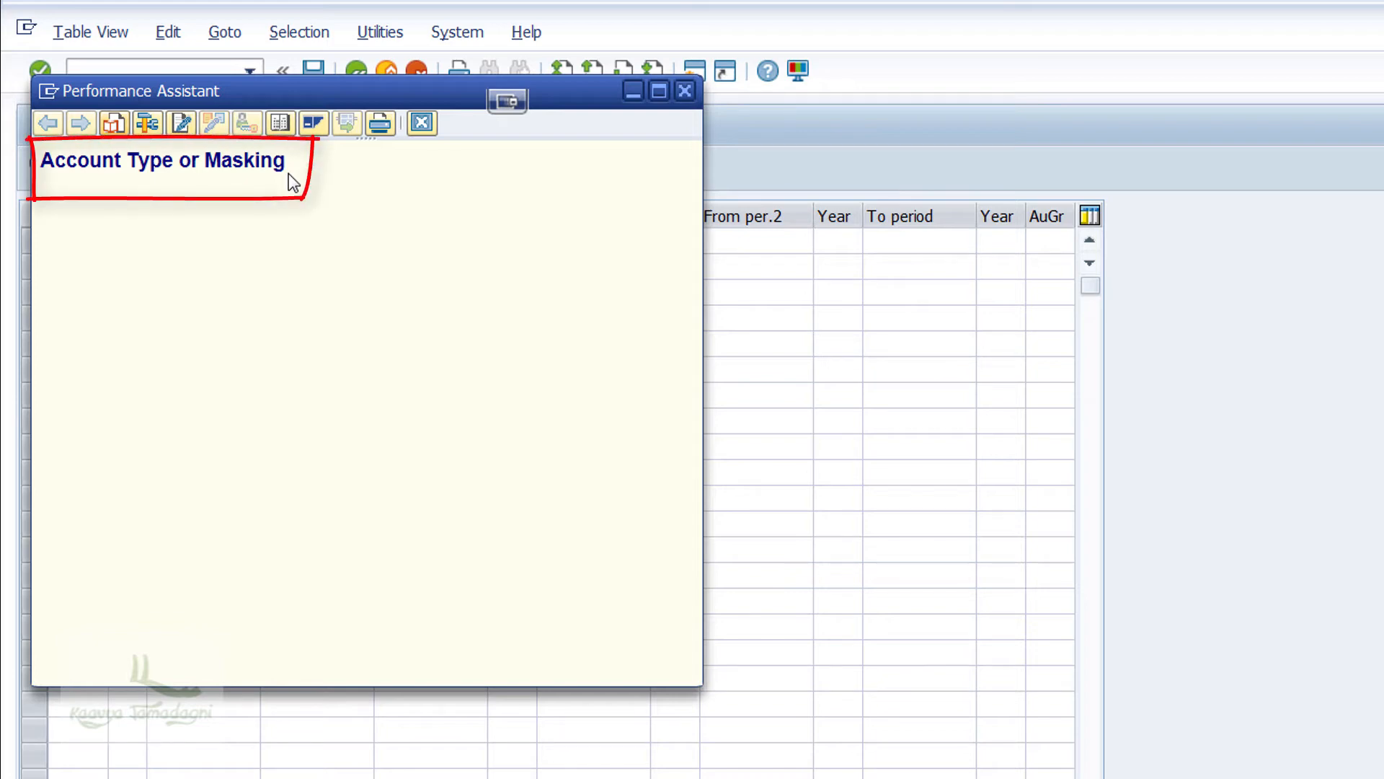
{"action": "left_click", "coordinate": [684, 91]}
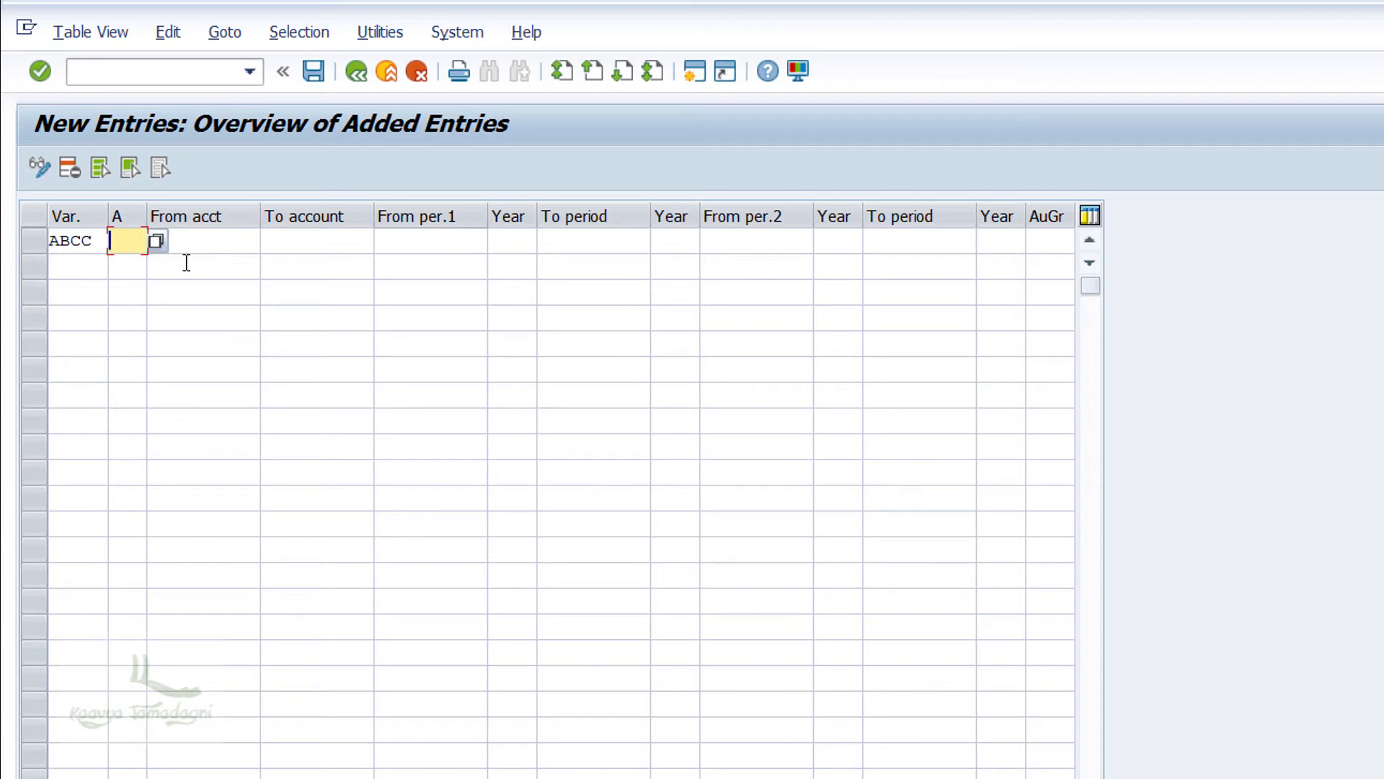
{"action": "left_click", "coordinate": [158, 243]}
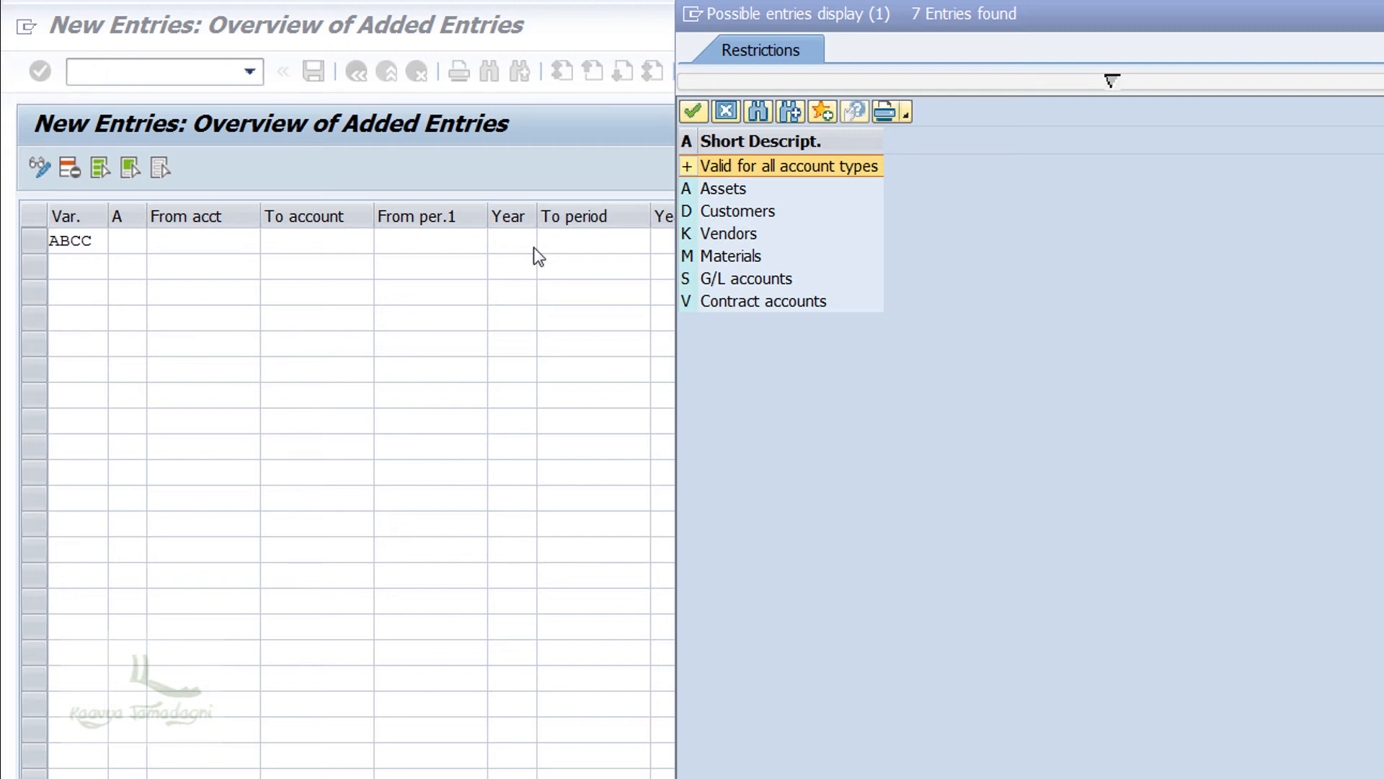
{"action": "left_click", "coordinate": [785, 166]}
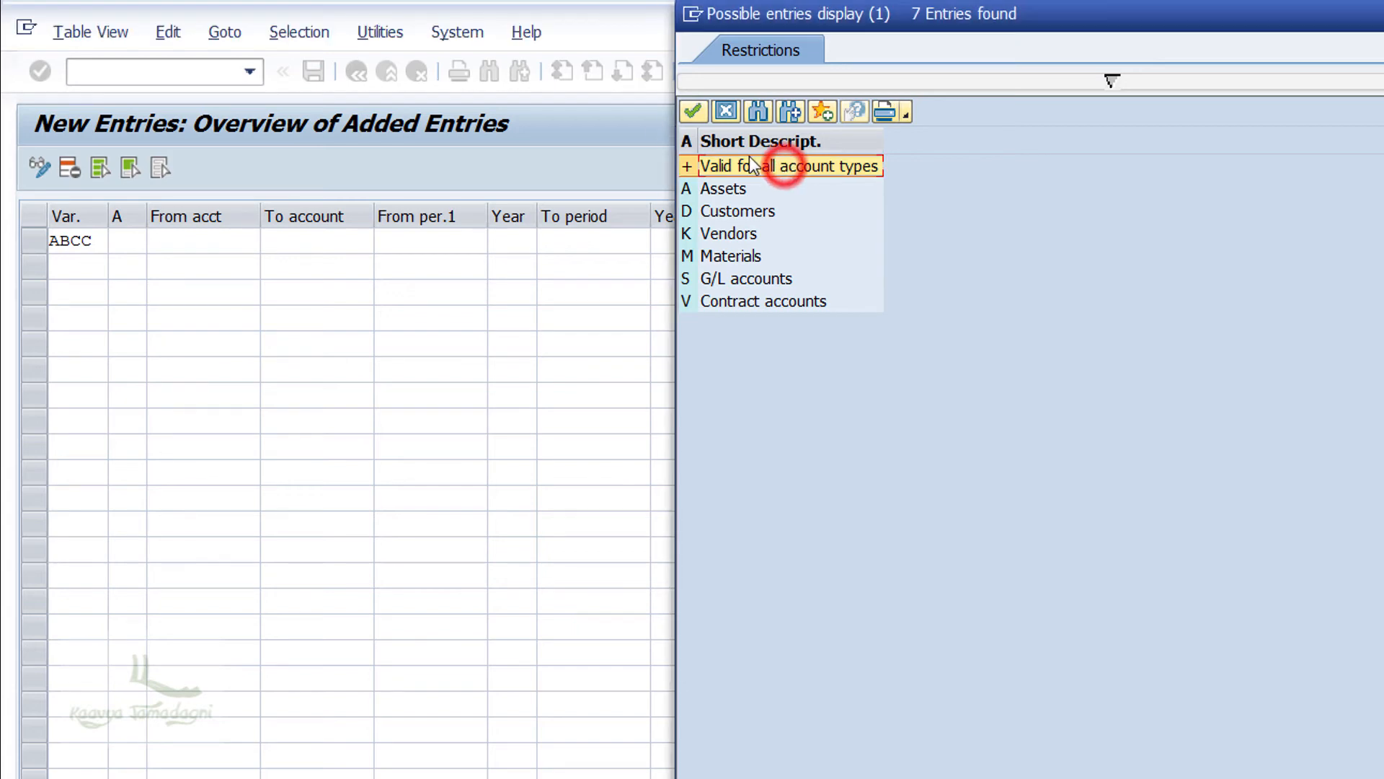
{"action": "left_click", "coordinate": [695, 111]}
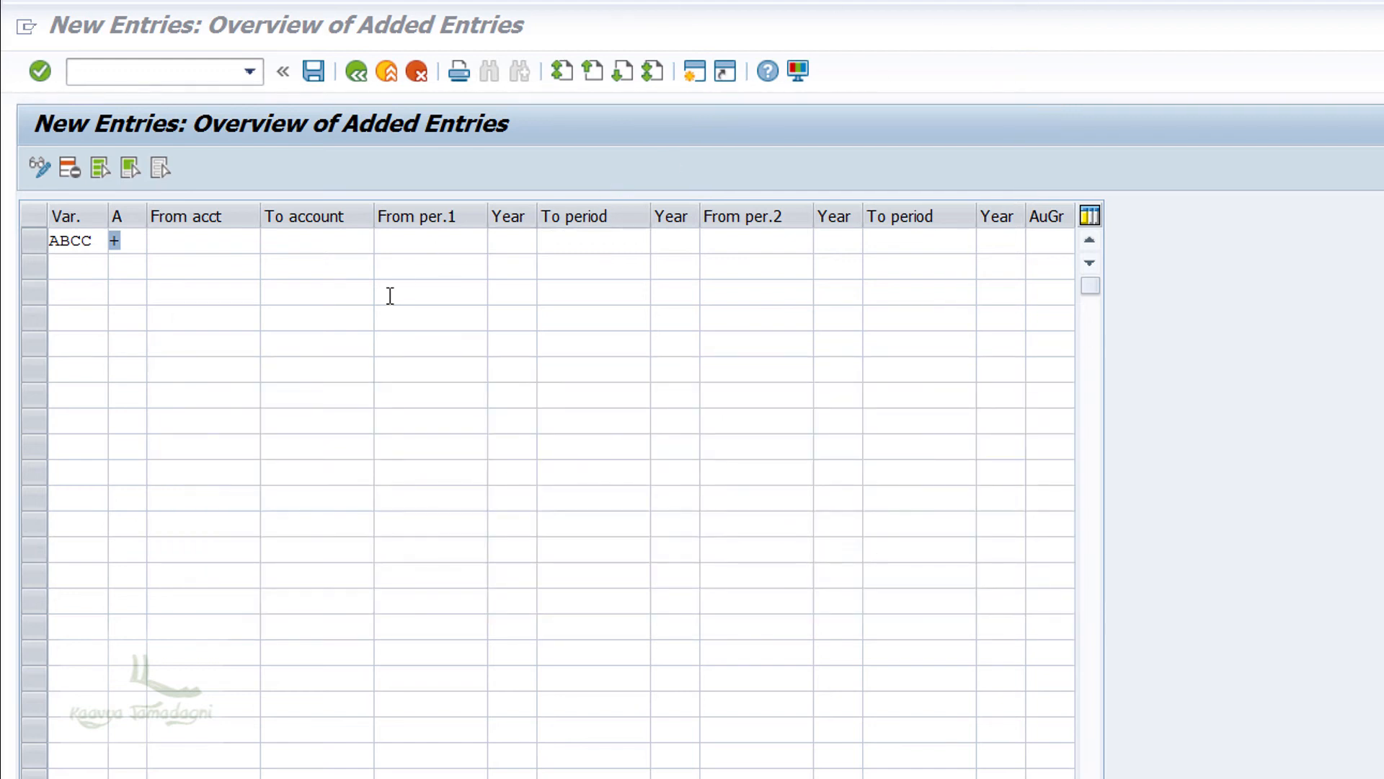
Set the first posting interval of variant ABCC from period 1 of 2017 to period 12 of 2018.
{"action": "left_click", "coordinate": [433, 247]}
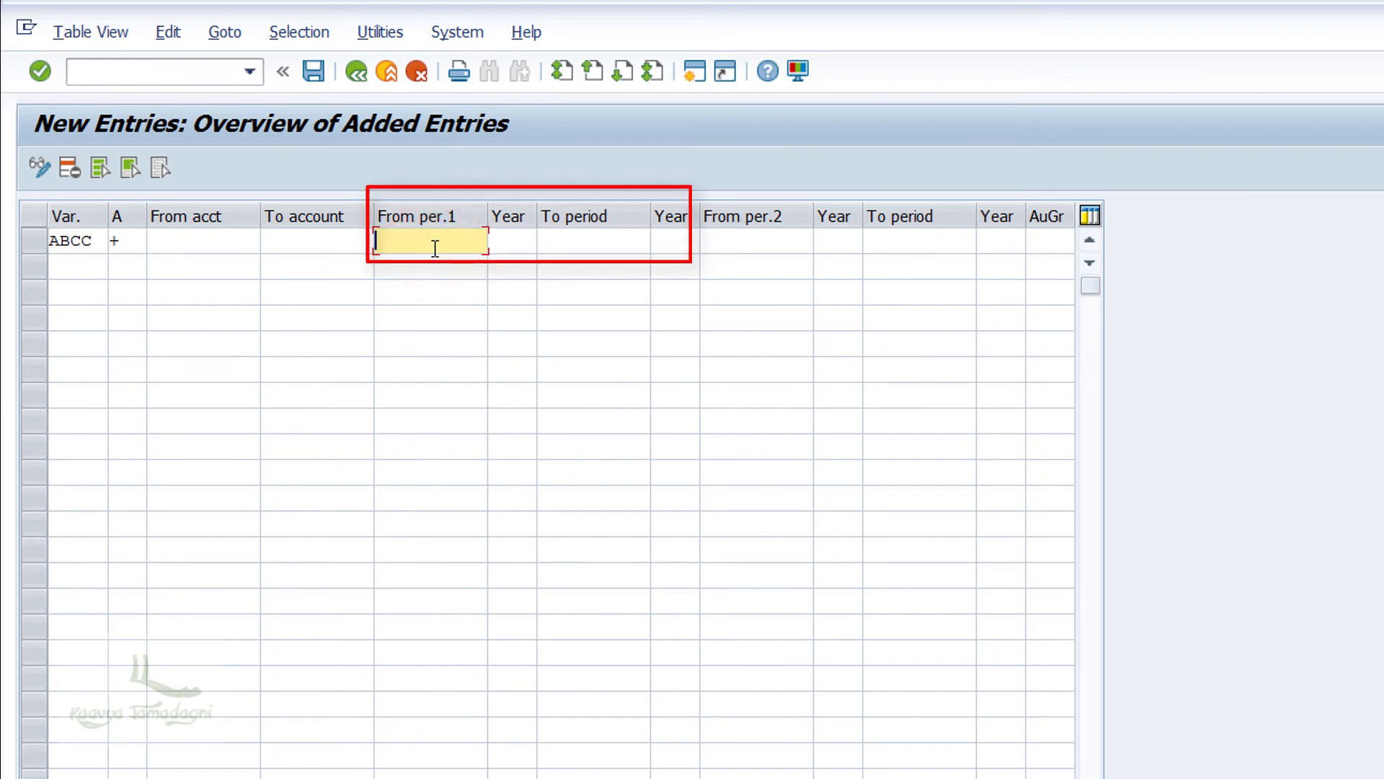
{"action": "type", "text": "1"}
{"action": "left_click", "coordinate": [508, 250]}
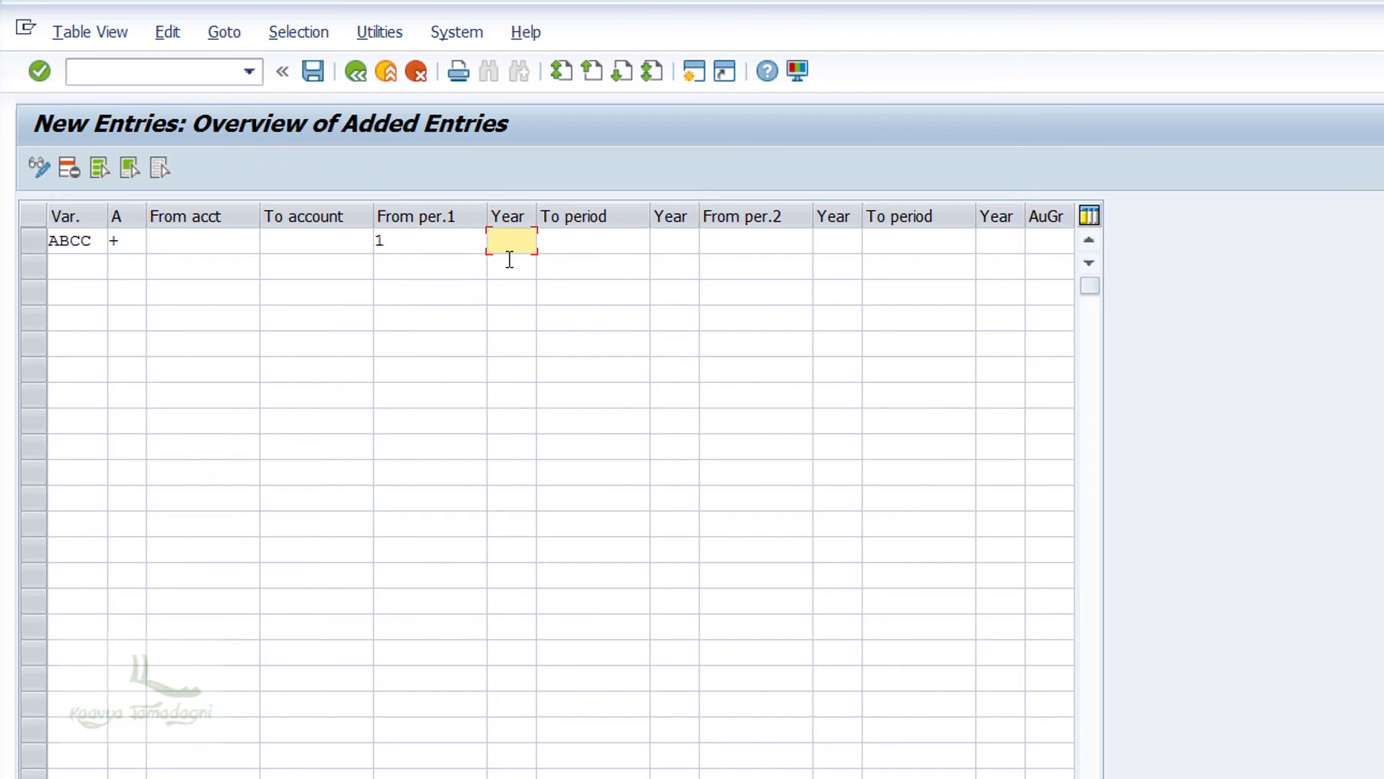
{"action": "type", "text": "2017"}
{"action": "left_click", "coordinate": [601, 238]}
{"action": "type", "text": "12"}
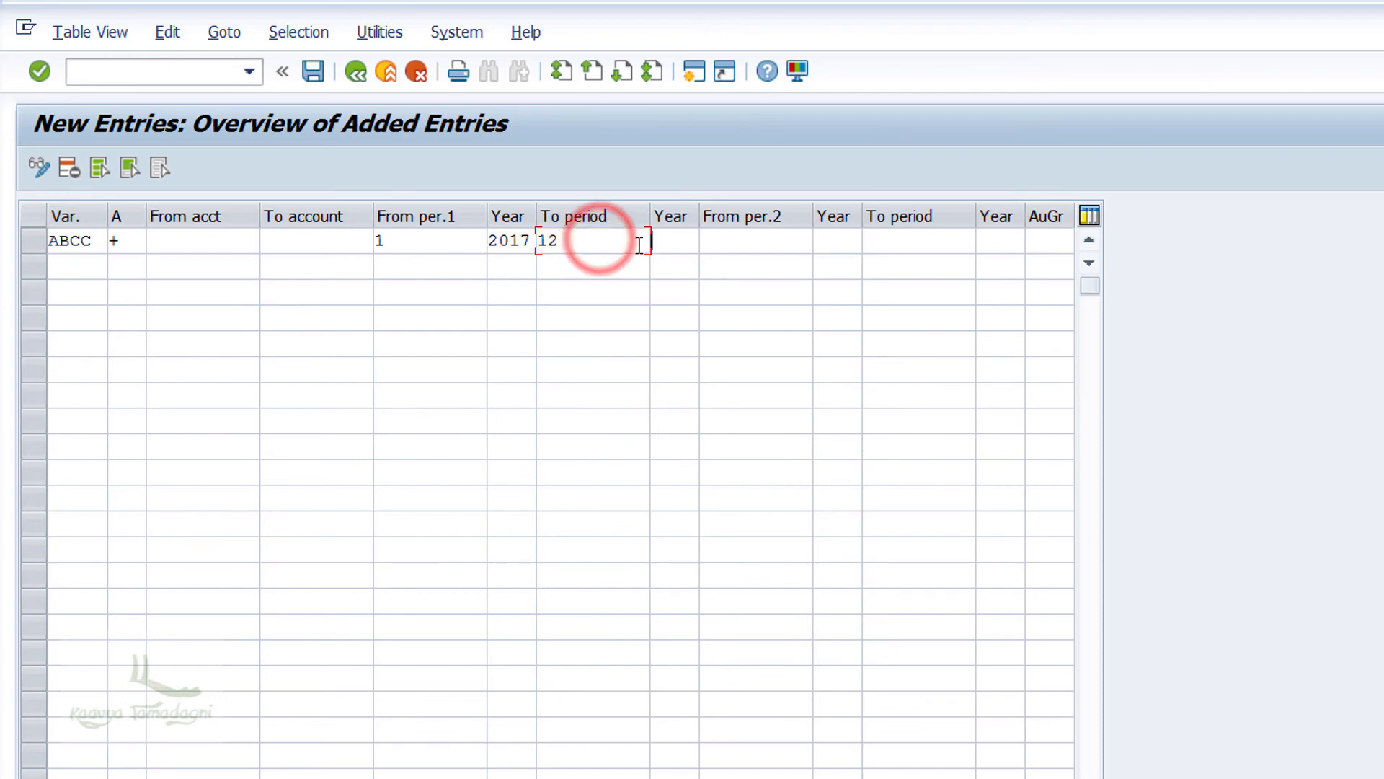
{"action": "key", "text": "Tab"}
{"action": "type", "text": "2018"}
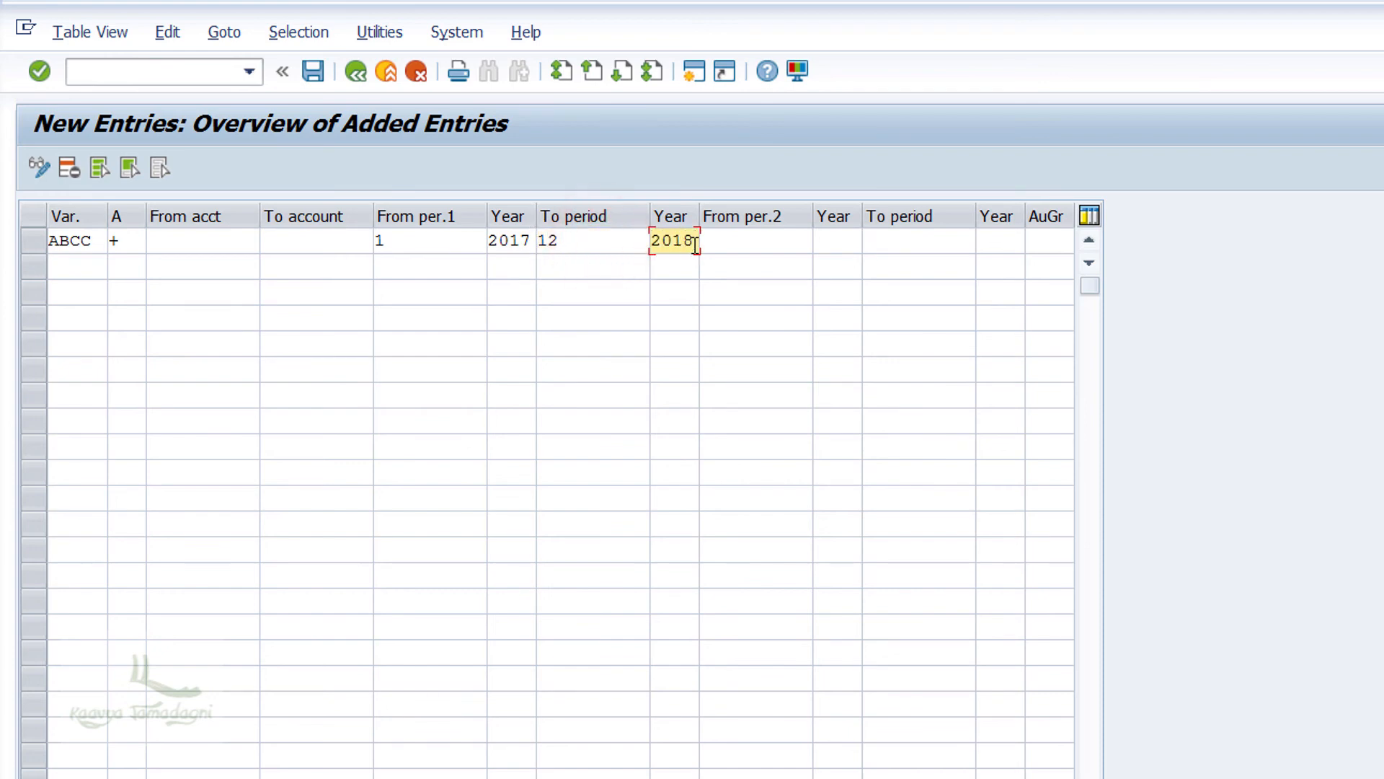
Set the second posting interval of variant ABCC from period 13 of 2018 to period 16 of 2018.
{"action": "key", "text": "Tab"}
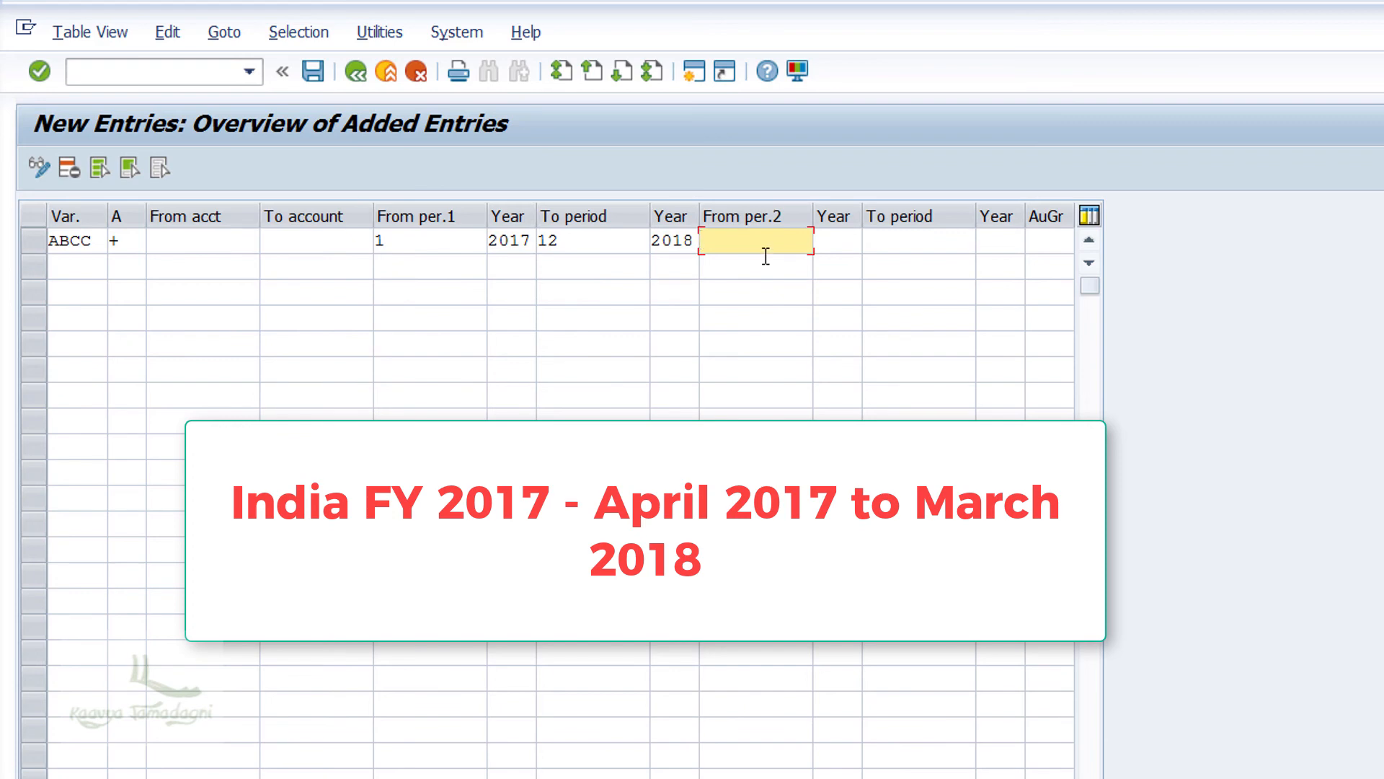
{"action": "type", "text": "13"}
{"action": "key", "text": "Tab"}
{"action": "type", "text": "2018"}
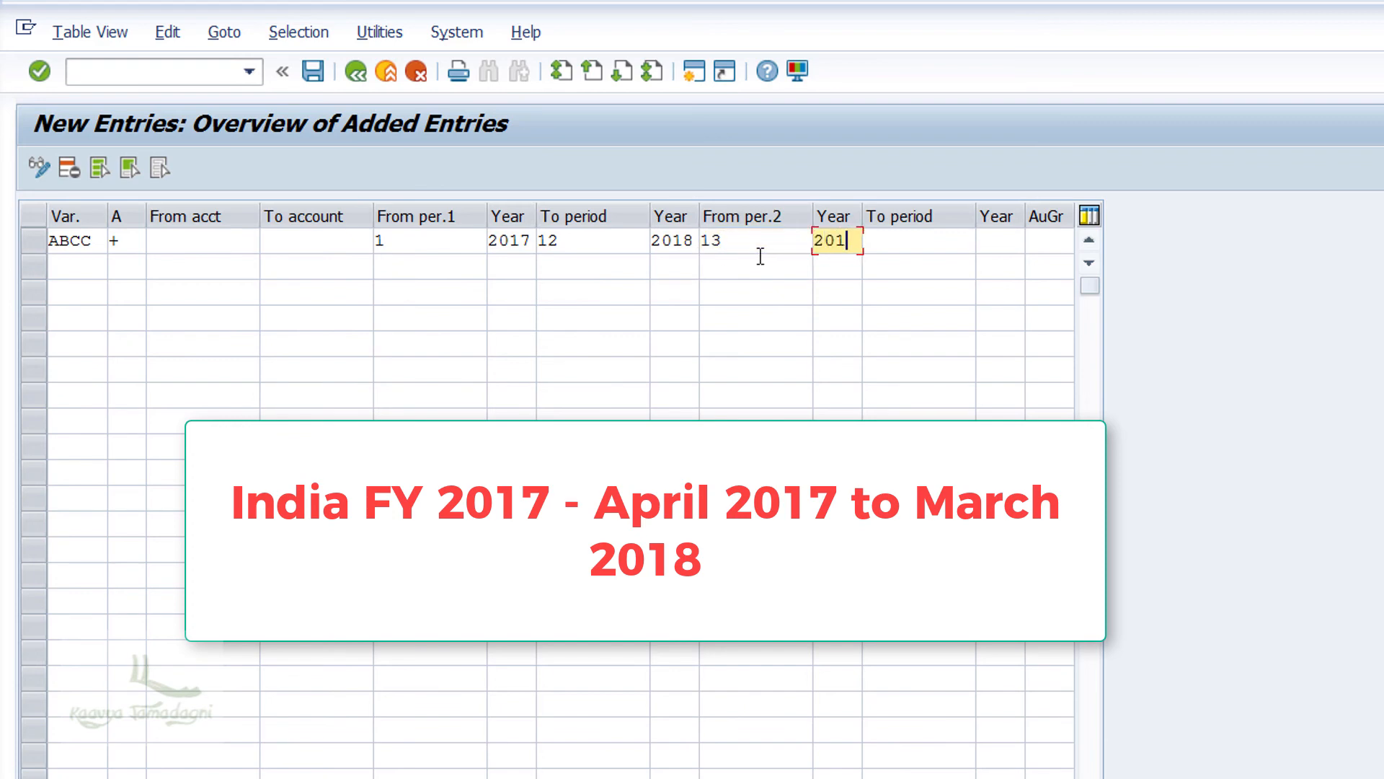
{"action": "key", "text": "Tab"}
{"action": "type", "text": "16"}
{"action": "key", "text": "Tab"}
{"action": "type", "text": "2018"}
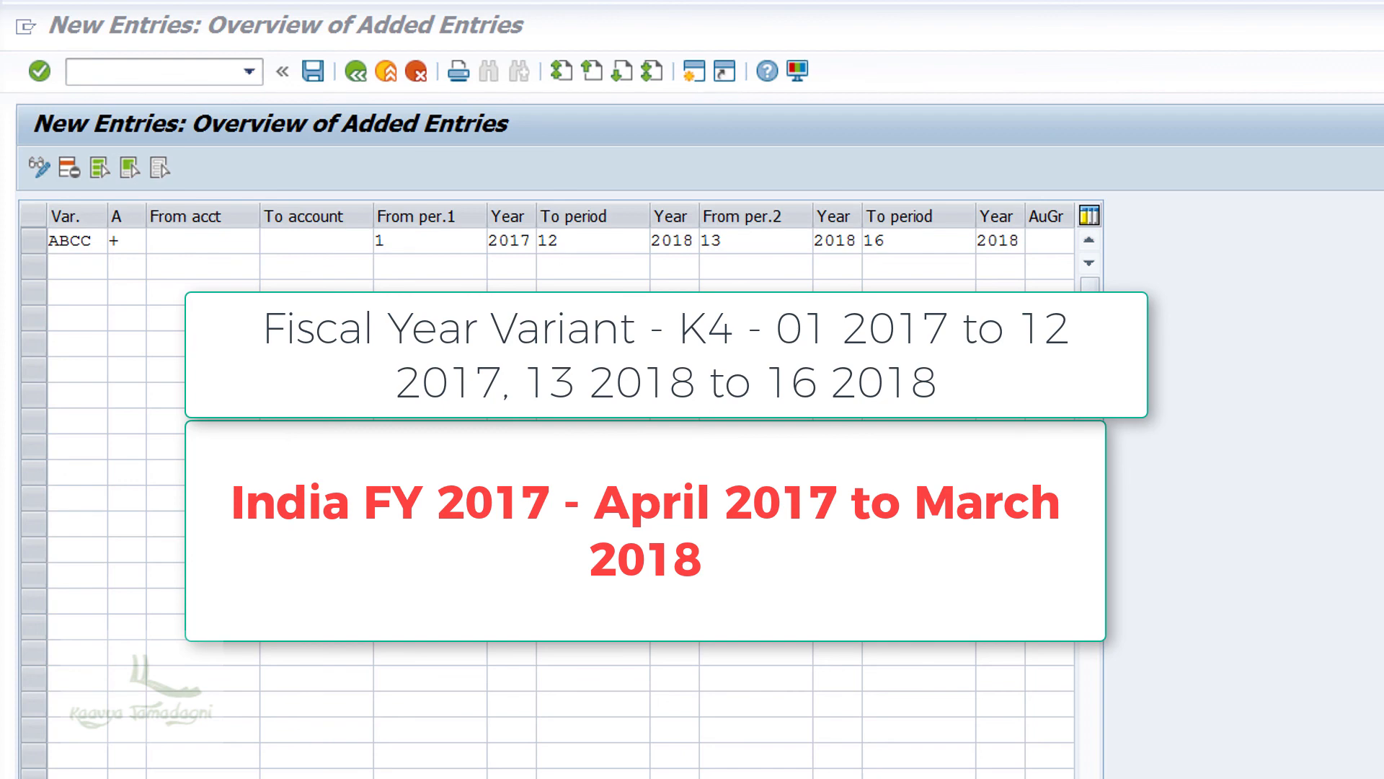
Save the posting period intervals to the proposed customizing request and return to the implementation guide.
{"action": "left_click", "coordinate": [313, 69]}
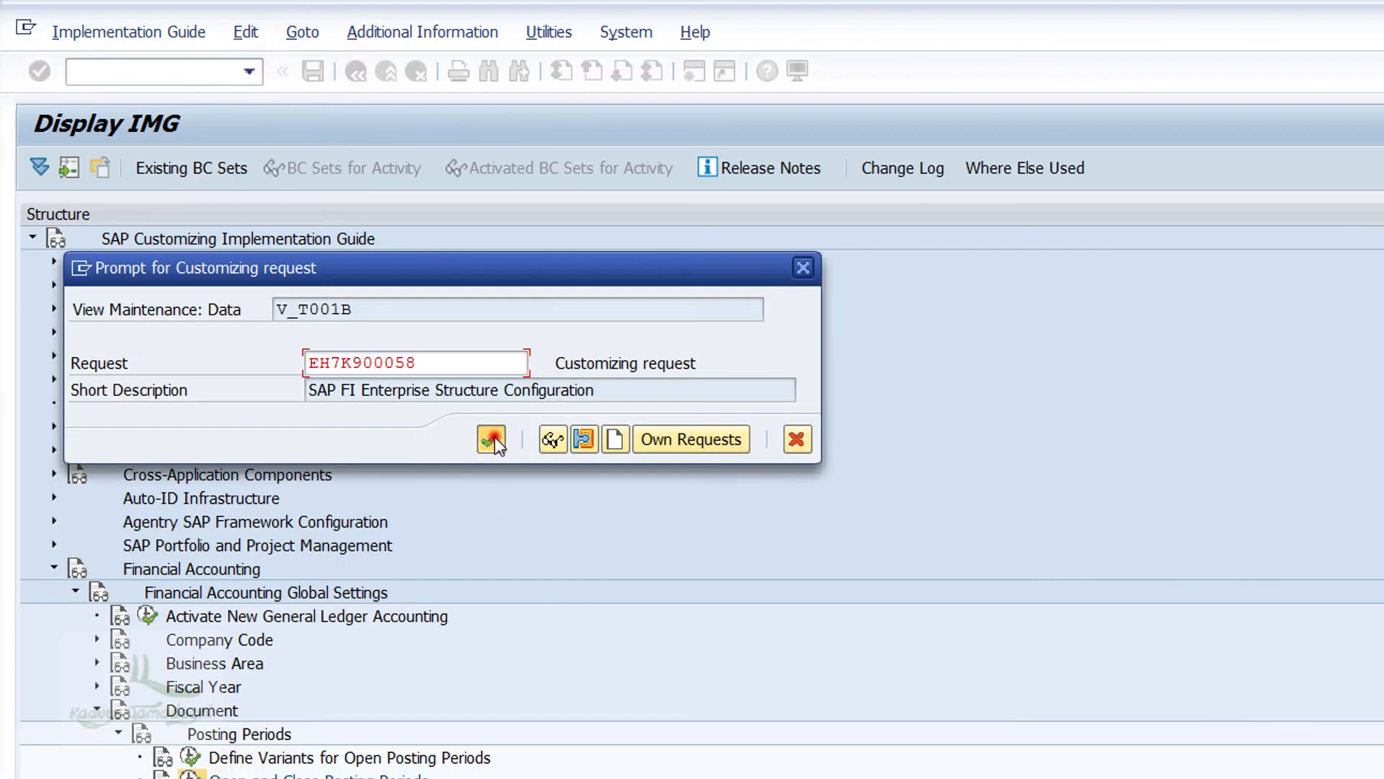
{"action": "left_click", "coordinate": [492, 438]}
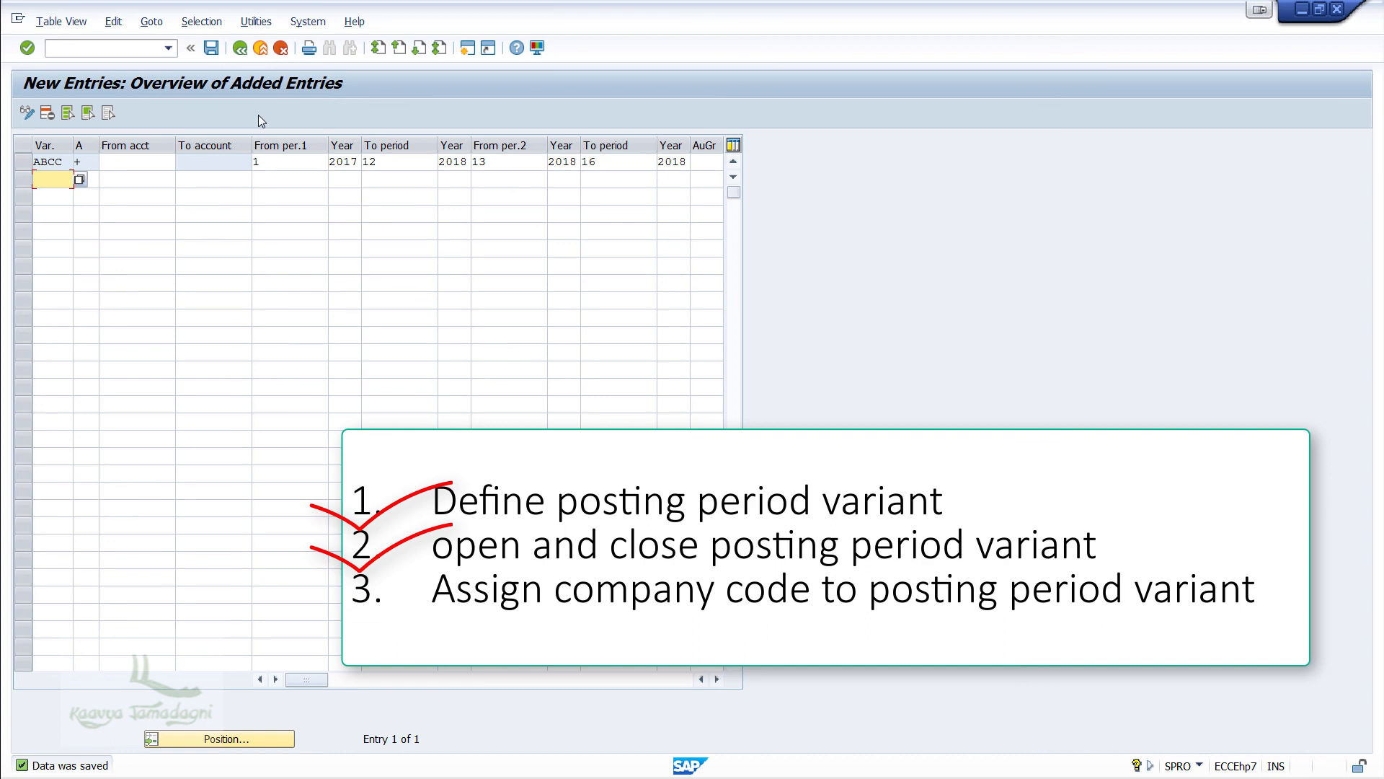
{"action": "left_click", "coordinate": [240, 49]}
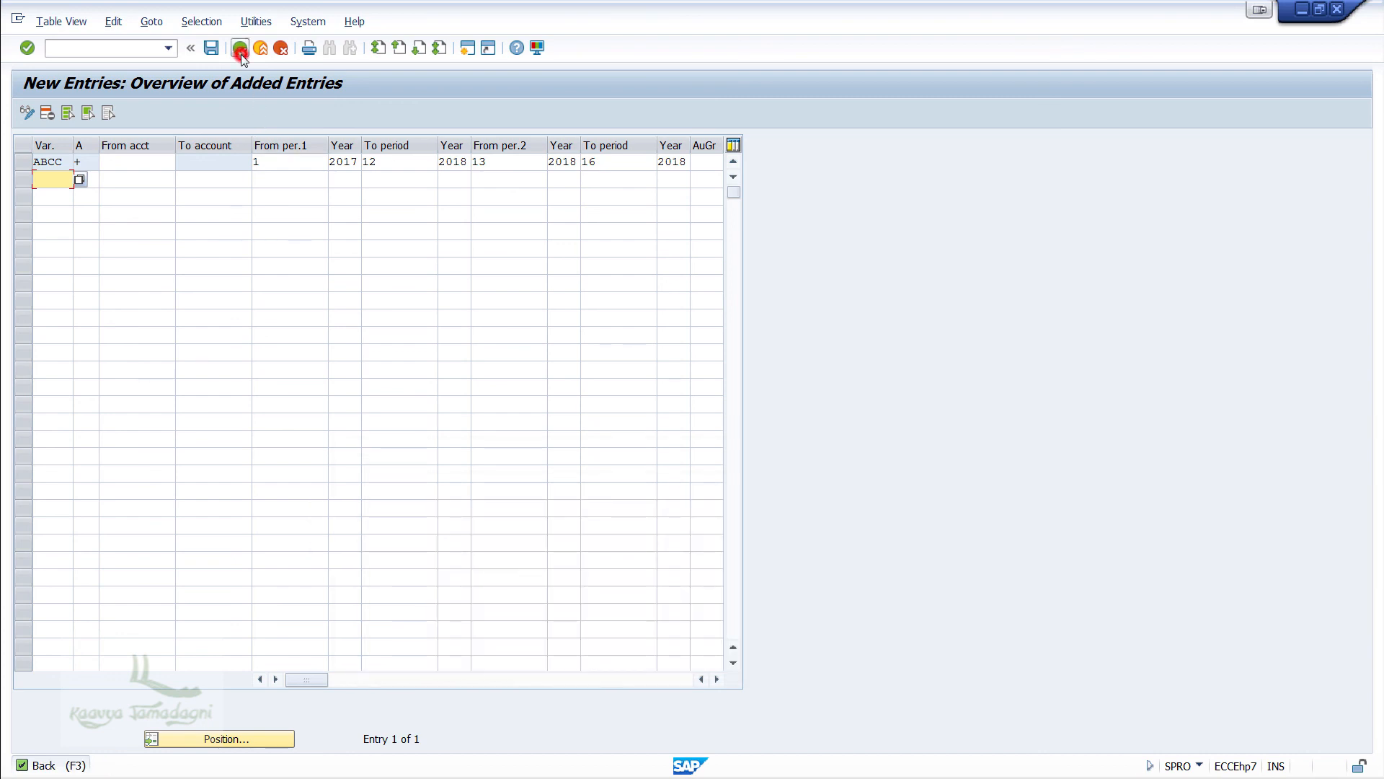
{"action": "left_click", "coordinate": [242, 56]}
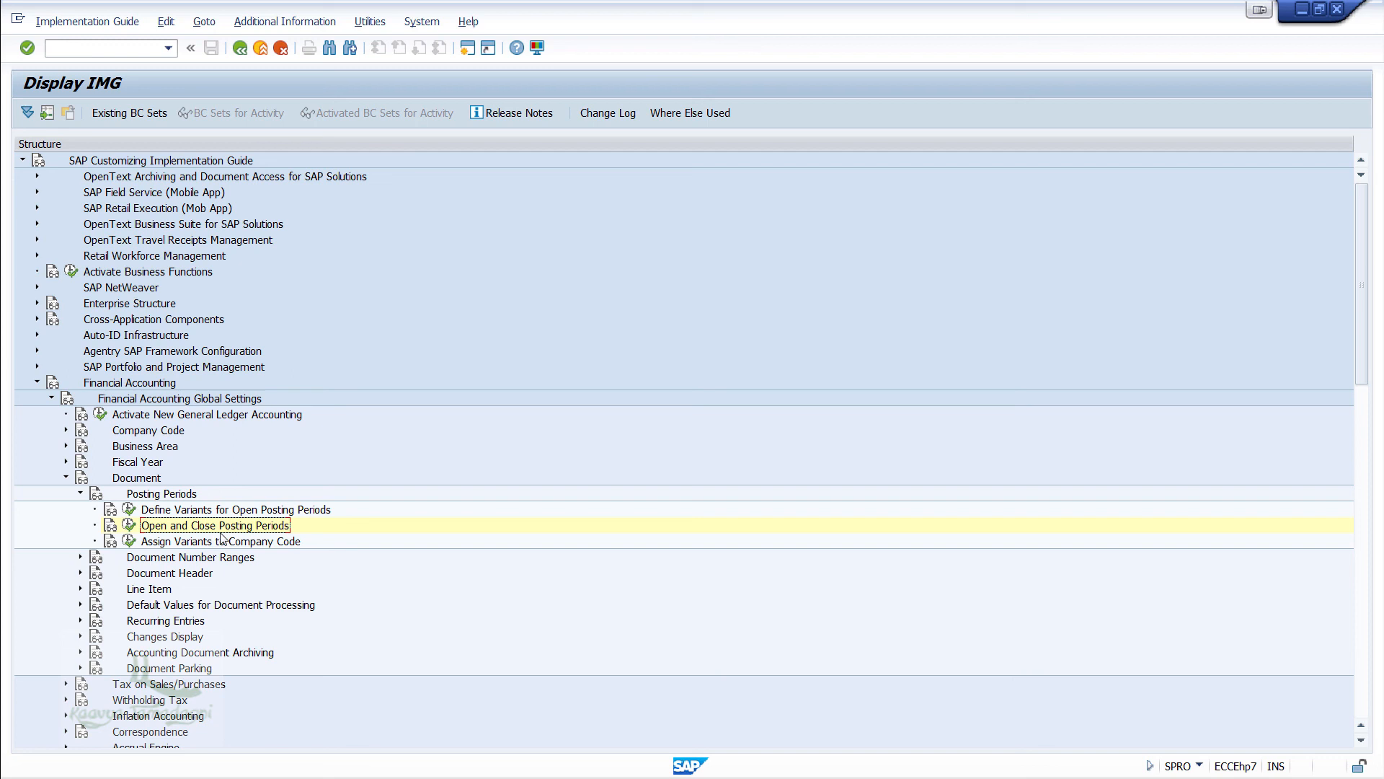
Open the assignment of posting period variants to company codes and go to the entry for company code ABCC.
{"action": "left_click", "coordinate": [130, 542]}
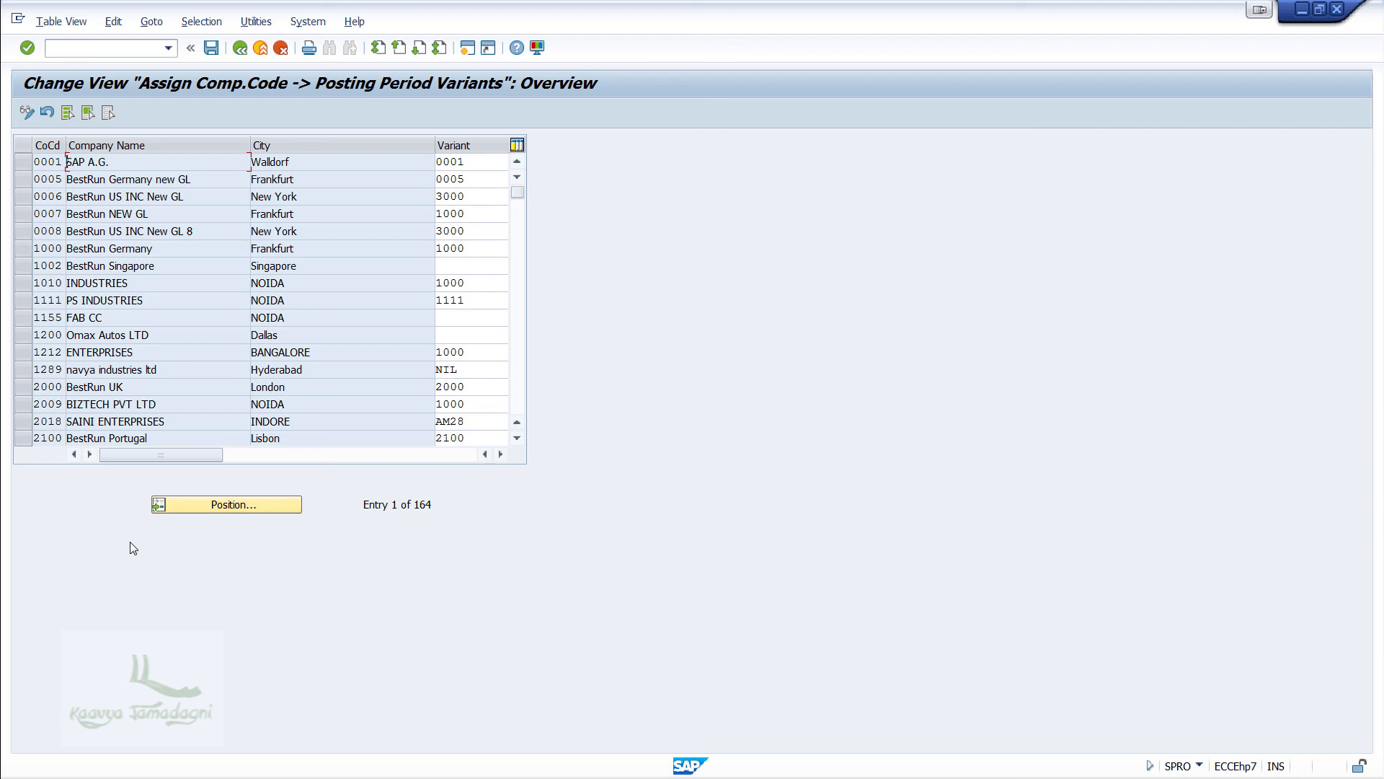
{"action": "left_click", "coordinate": [234, 504]}
{"action": "type", "text": "ABCC"}
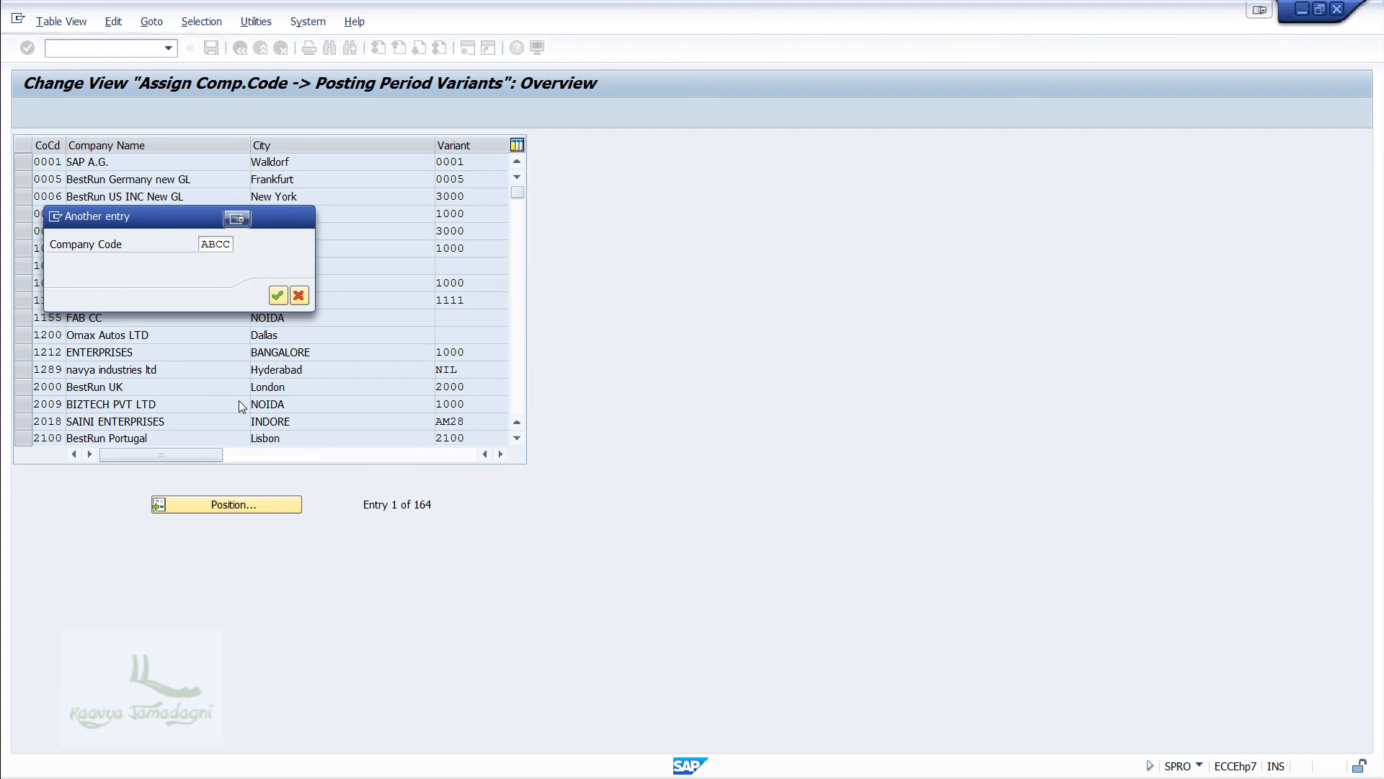
{"action": "key", "text": "Return"}
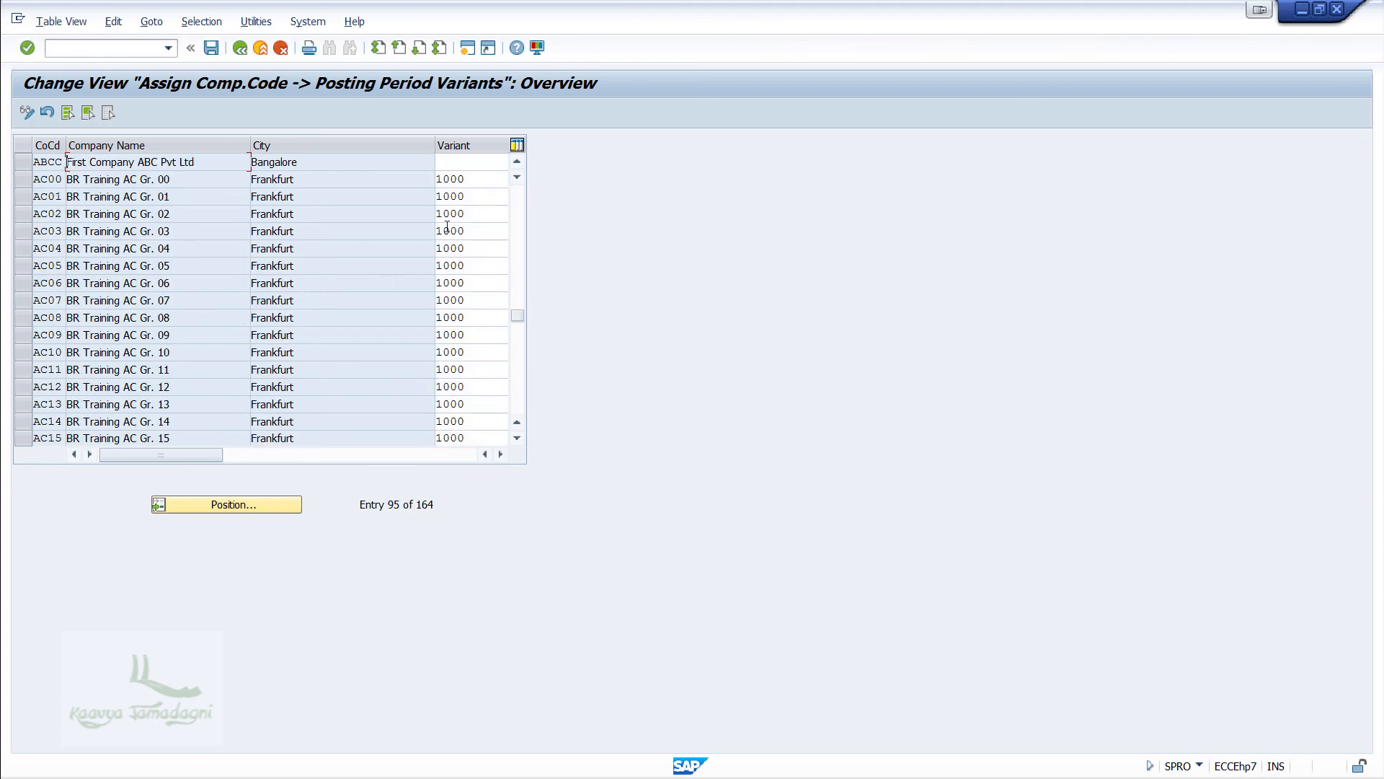
Assign posting period variant ABCC to company code ABCC and save it to the proposed customizing request.
{"action": "left_click", "coordinate": [487, 160]}
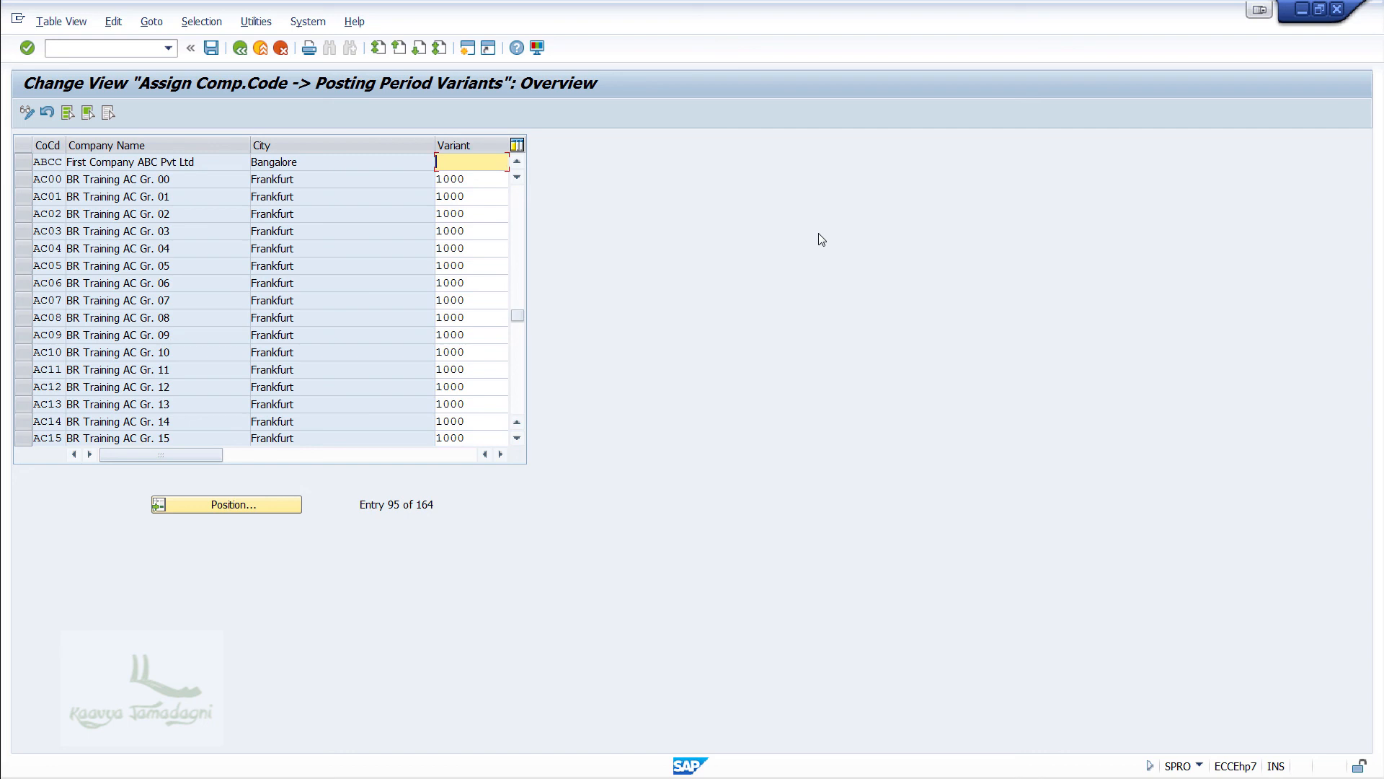
{"action": "type", "text": "ABCC"}
{"action": "left_click", "coordinate": [218, 53]}
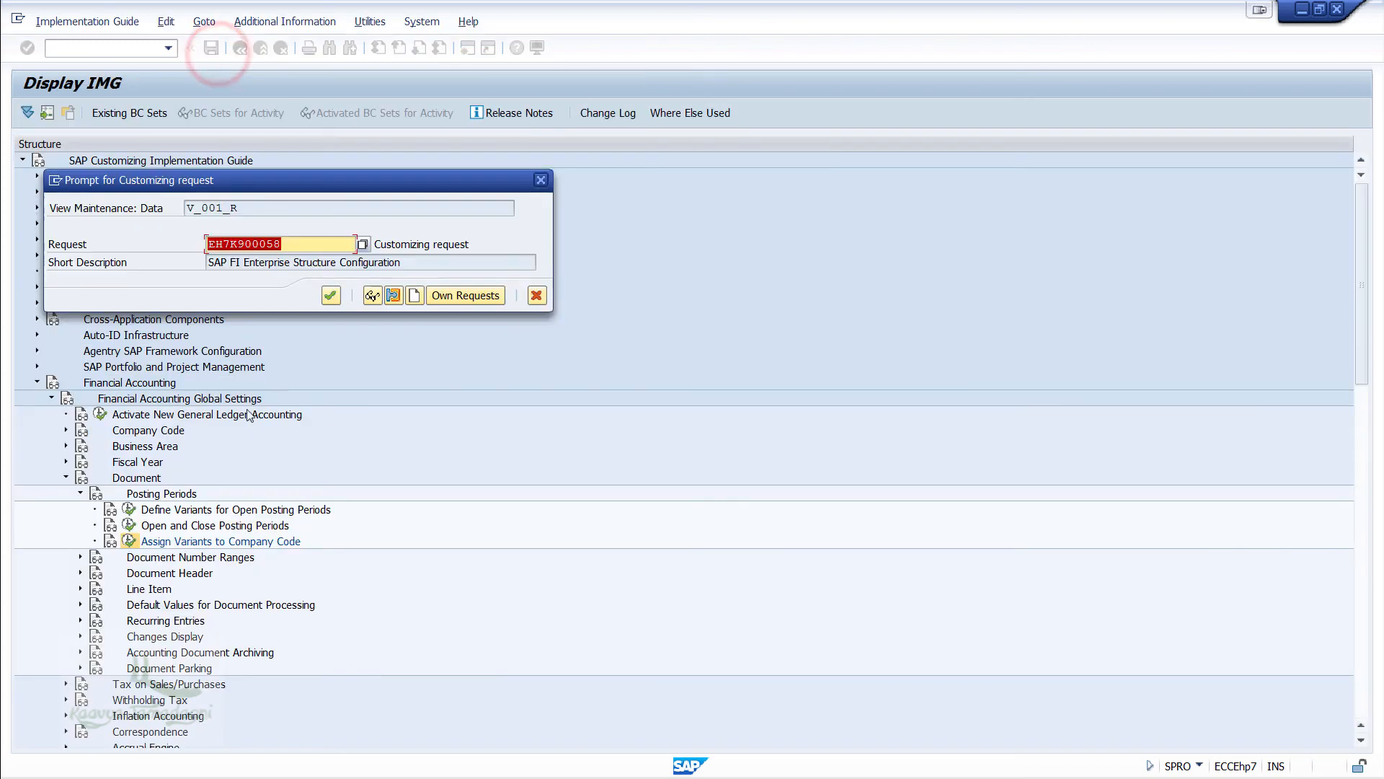
{"action": "left_click", "coordinate": [330, 295]}
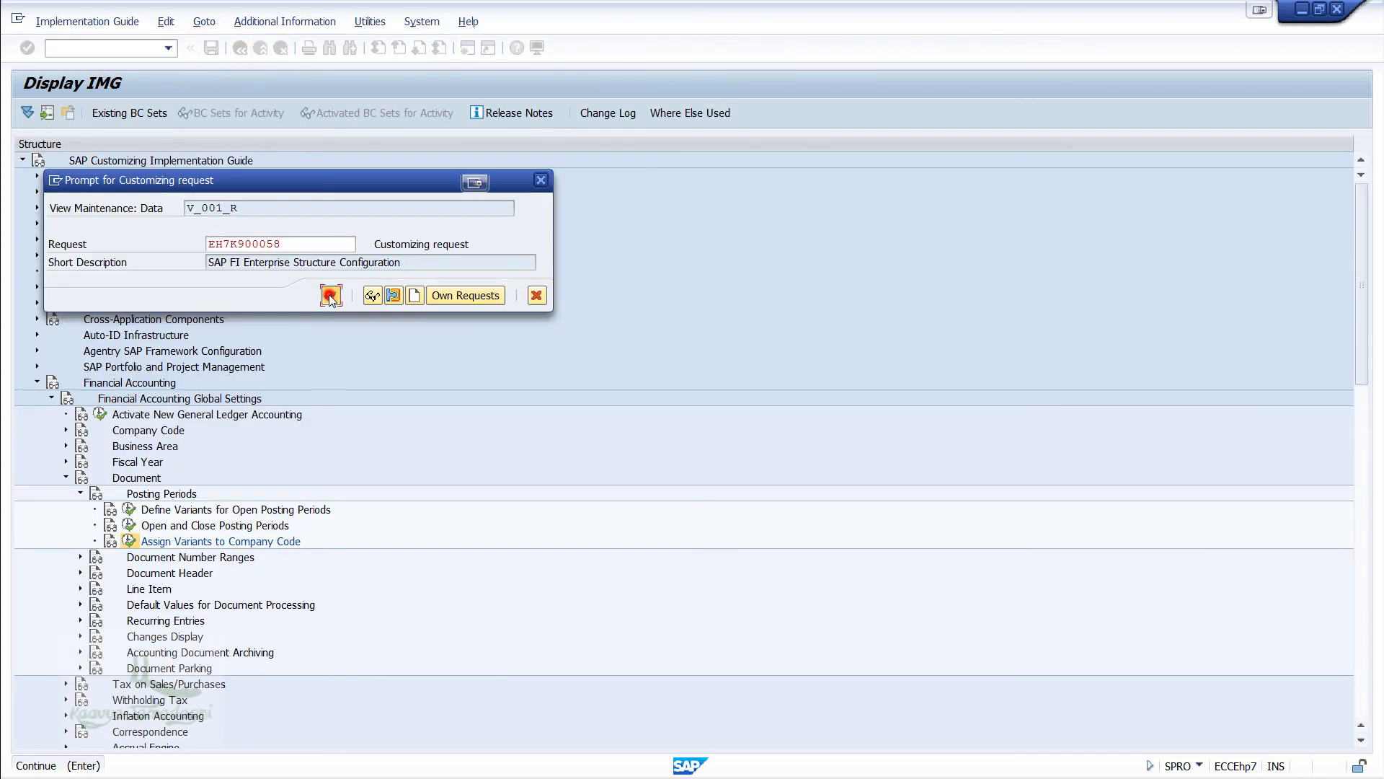